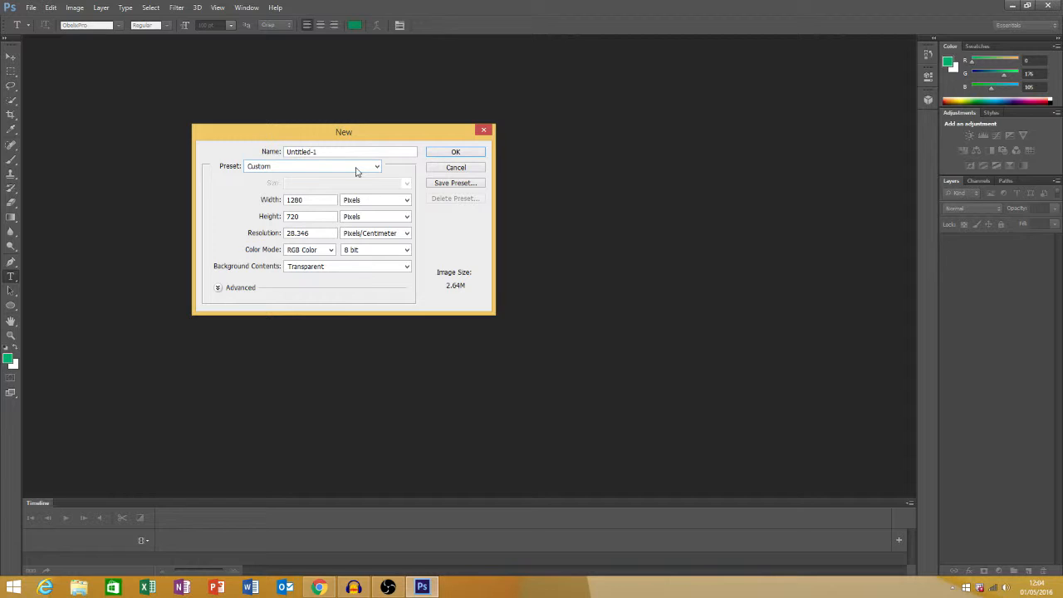
Configure the new document with the Custom preset, 1280 × 720 in pixels, and resolution in Pixels/Centimeter
{"action": "left_click", "coordinate": [277, 167]}
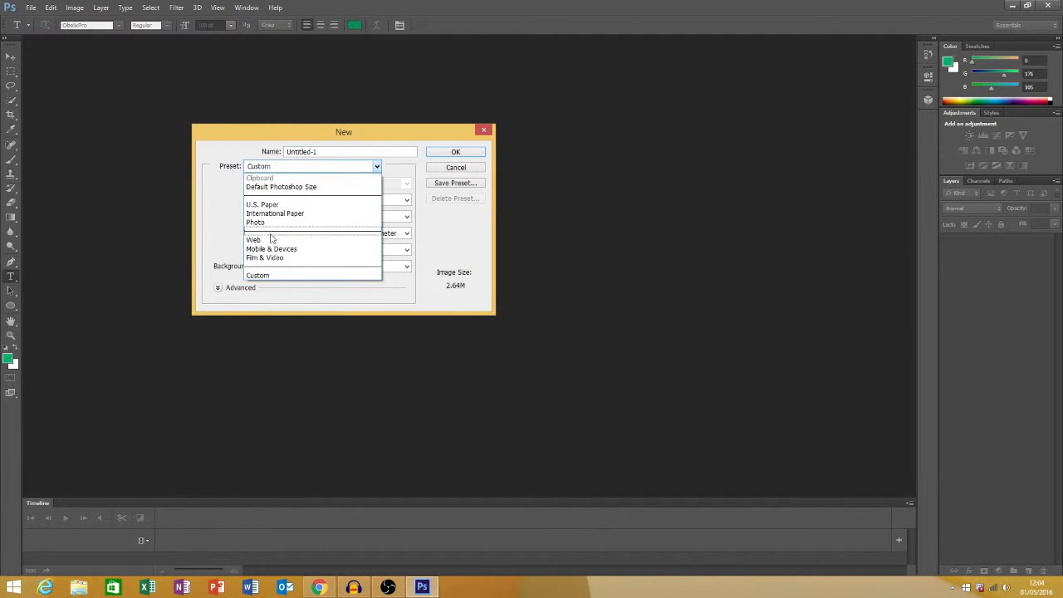
{"action": "left_click", "coordinate": [269, 277]}
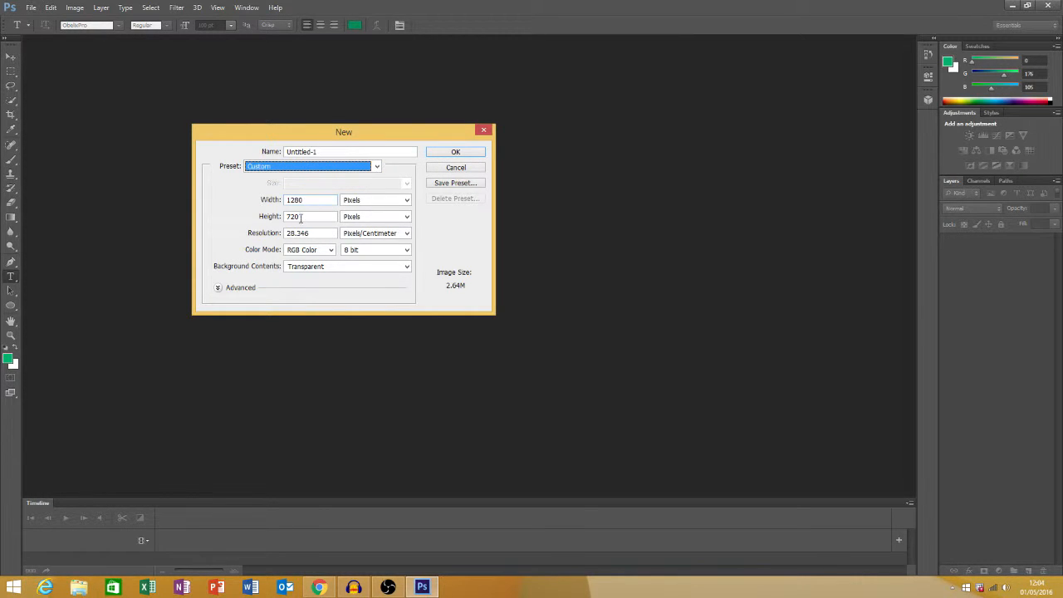
{"action": "left_click", "coordinate": [388, 200]}
{"action": "left_click", "coordinate": [373, 210]}
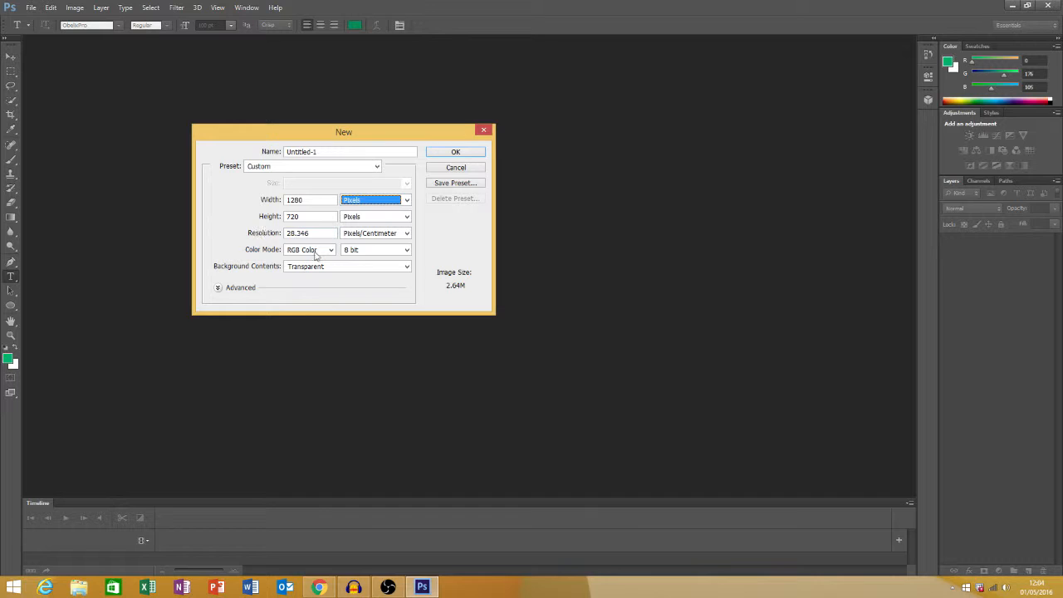
{"action": "left_click", "coordinate": [358, 233]}
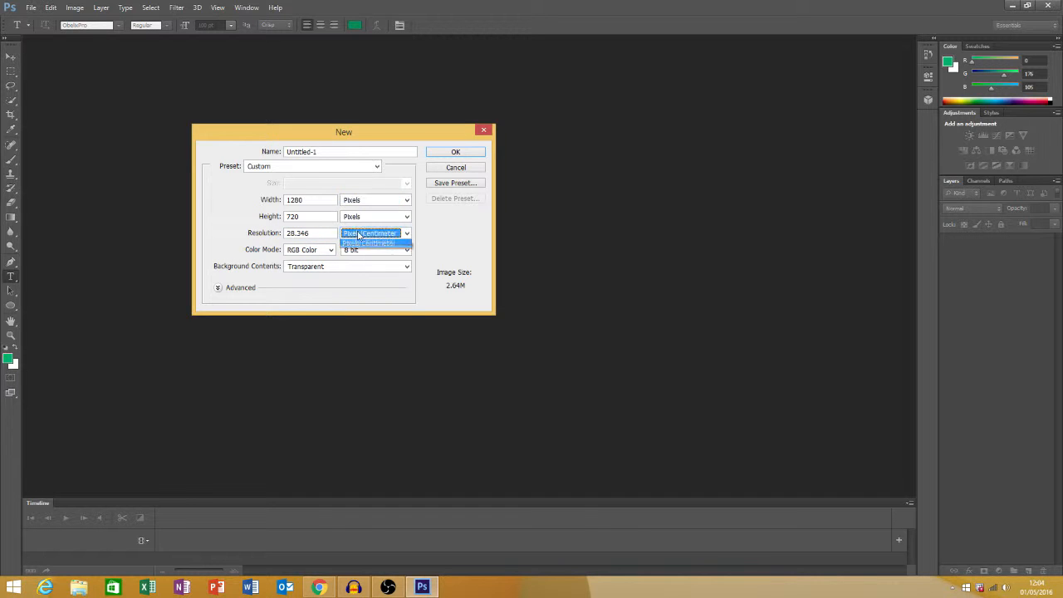
{"action": "left_click", "coordinate": [380, 254]}
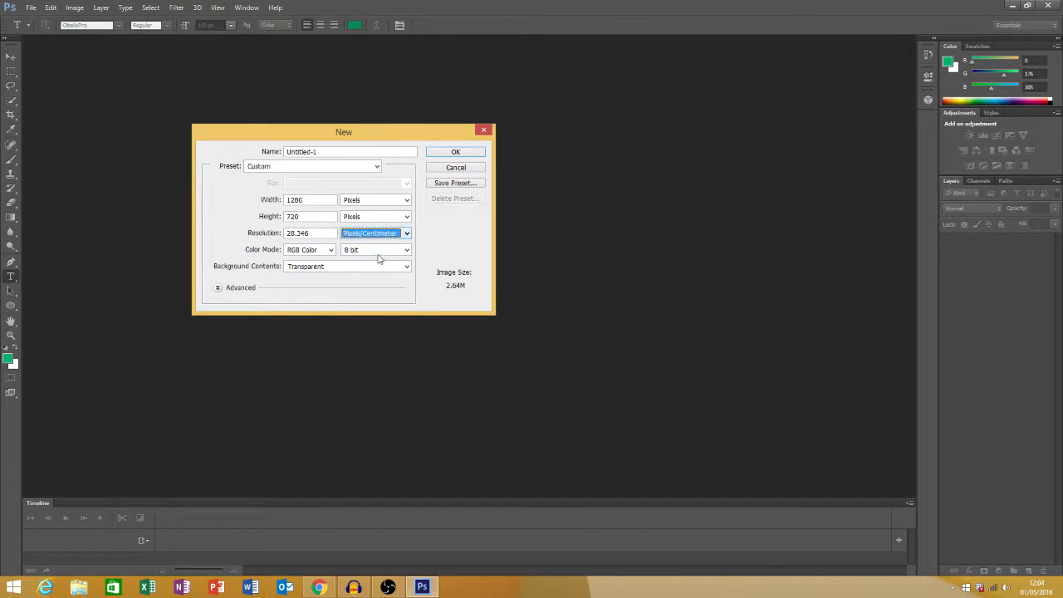
Set the background contents to Transparent, create the document, and add a new empty layer
{"action": "left_click", "coordinate": [333, 267]}
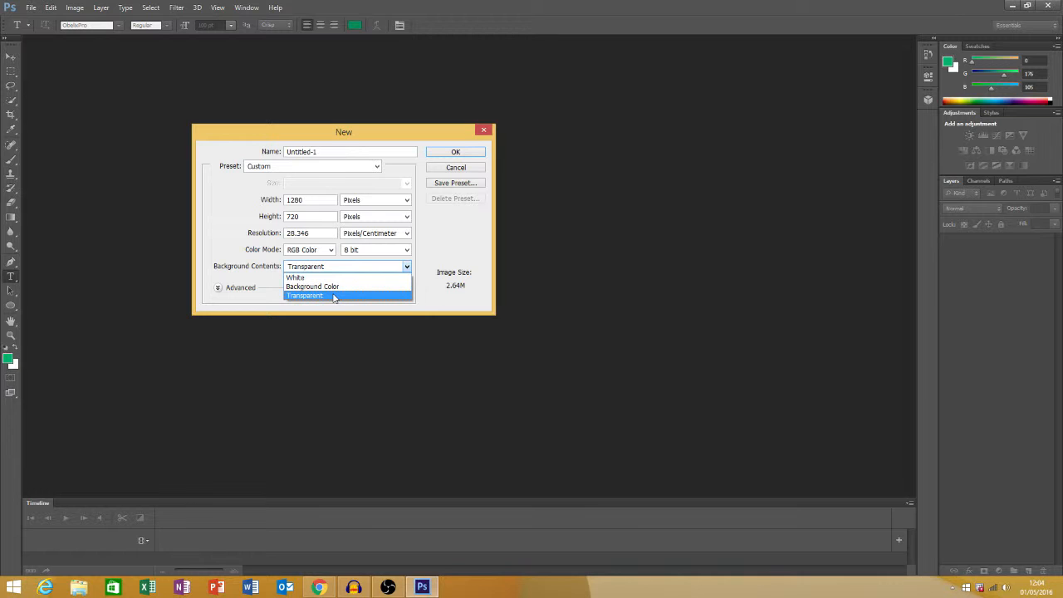
{"action": "left_click", "coordinate": [333, 296]}
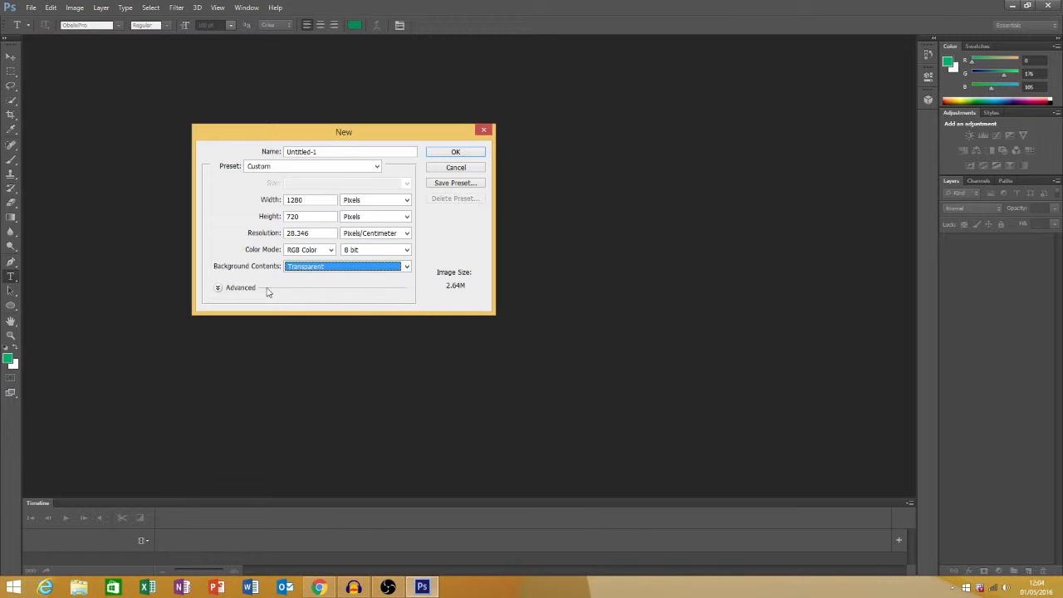
{"action": "key", "text": "Tab"}
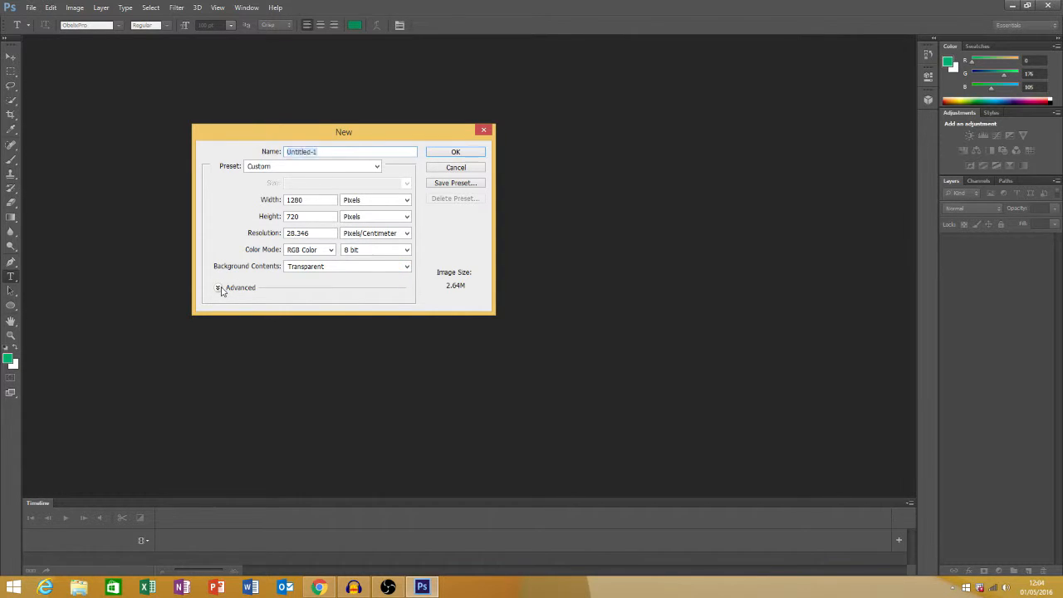
{"action": "left_click", "coordinate": [220, 290]}
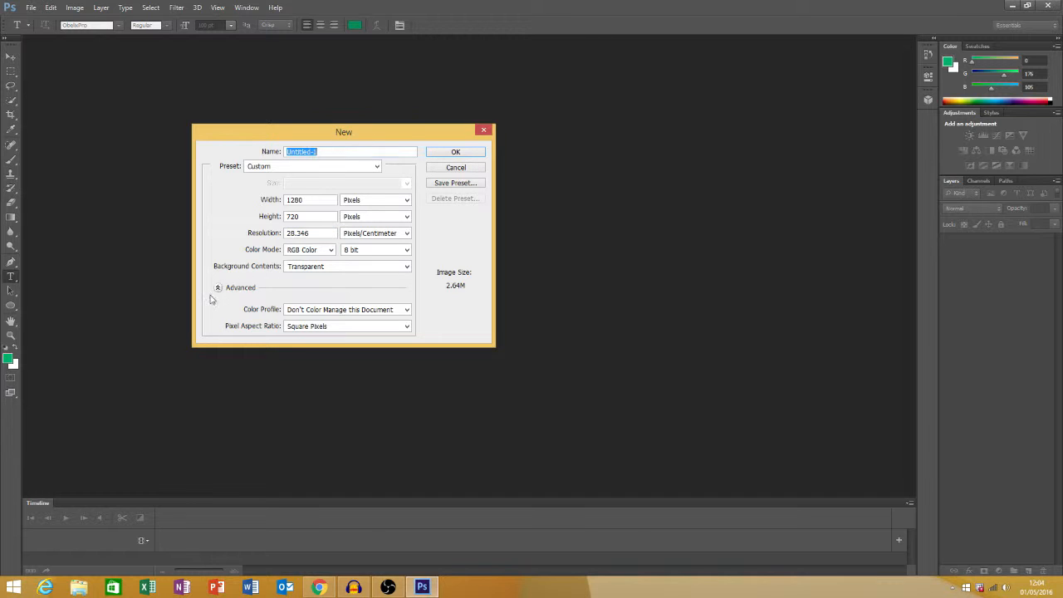
{"action": "left_click", "coordinate": [435, 155]}
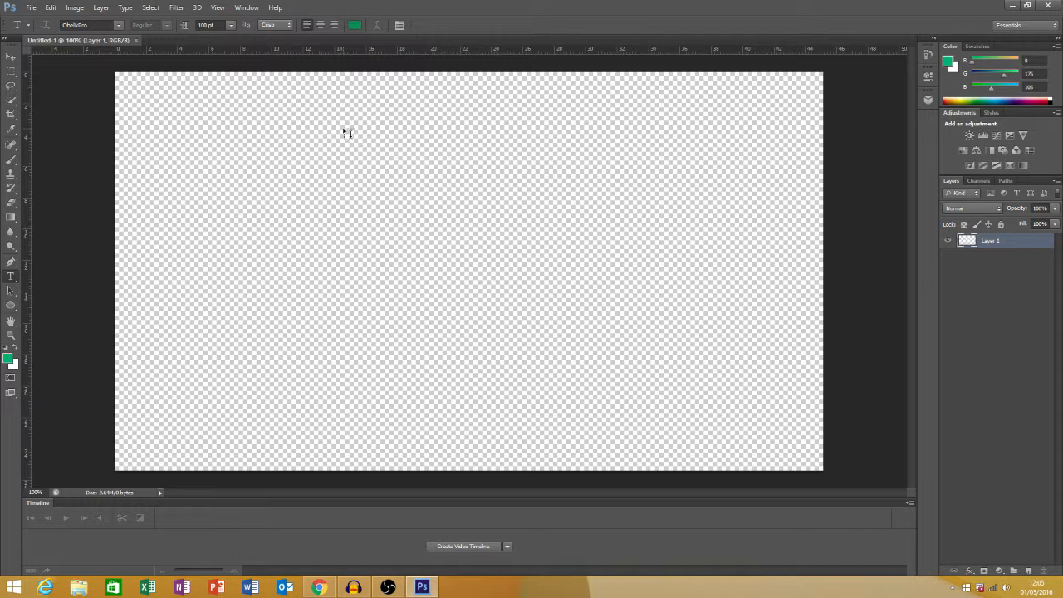
{"action": "left_click", "coordinate": [1029, 569]}
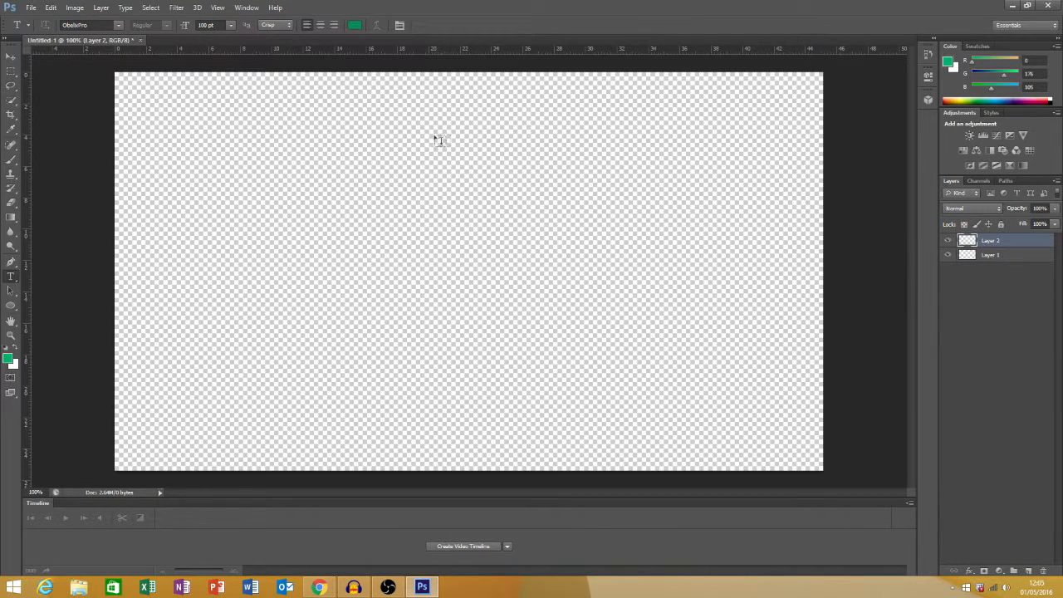
Switch to Chrome and save the blue grunge background to the Desktop as the JPEG watercolor-grunge-000009-ultramarine-blue
{"action": "left_click", "coordinate": [317, 587]}
{"action": "left_click", "coordinate": [79, 8]}
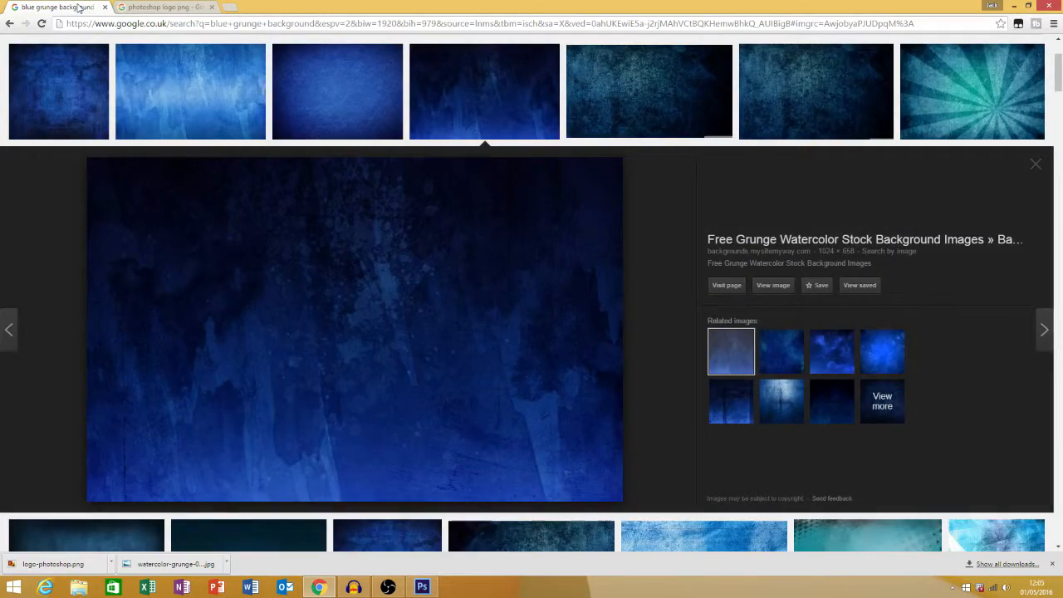
{"action": "scroll", "coordinate": [373, 175], "scroll_direction": "up", "scroll_amount": 3}
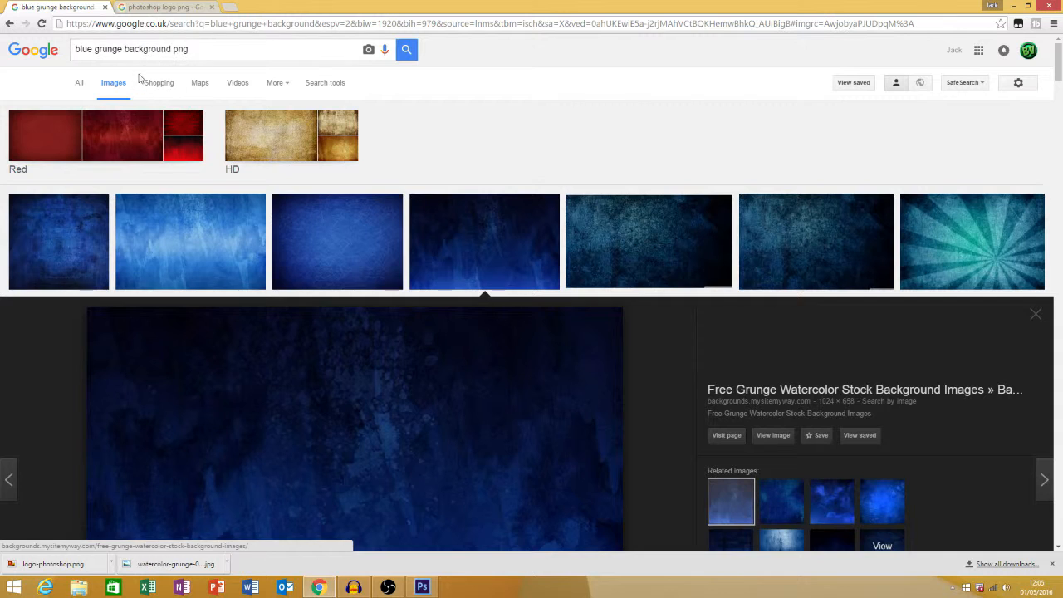
{"action": "scroll", "coordinate": [498, 249], "scroll_direction": "down", "scroll_amount": 2}
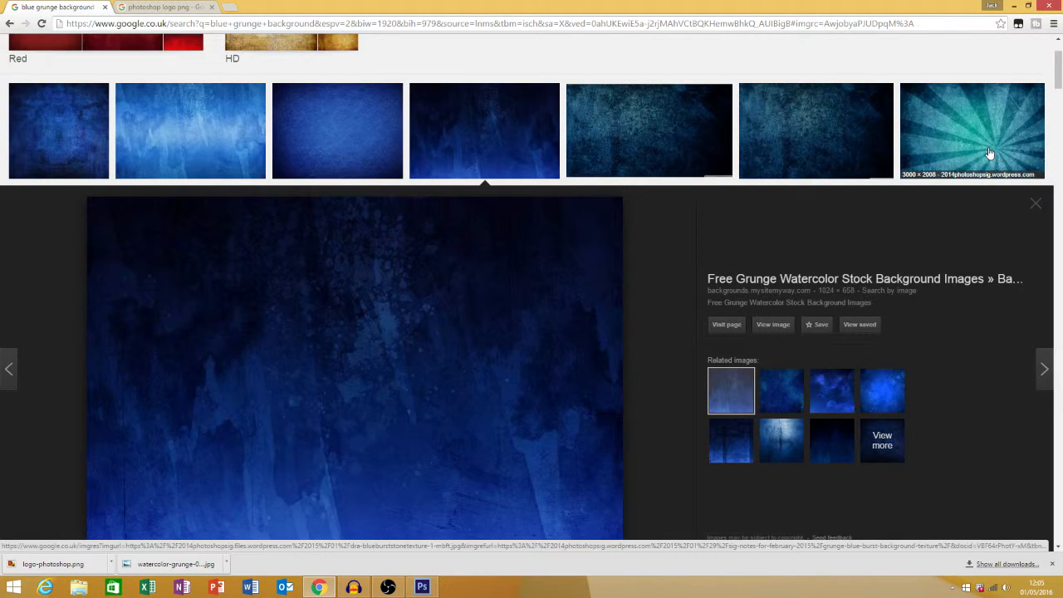
{"action": "right_click", "coordinate": [432, 353]}
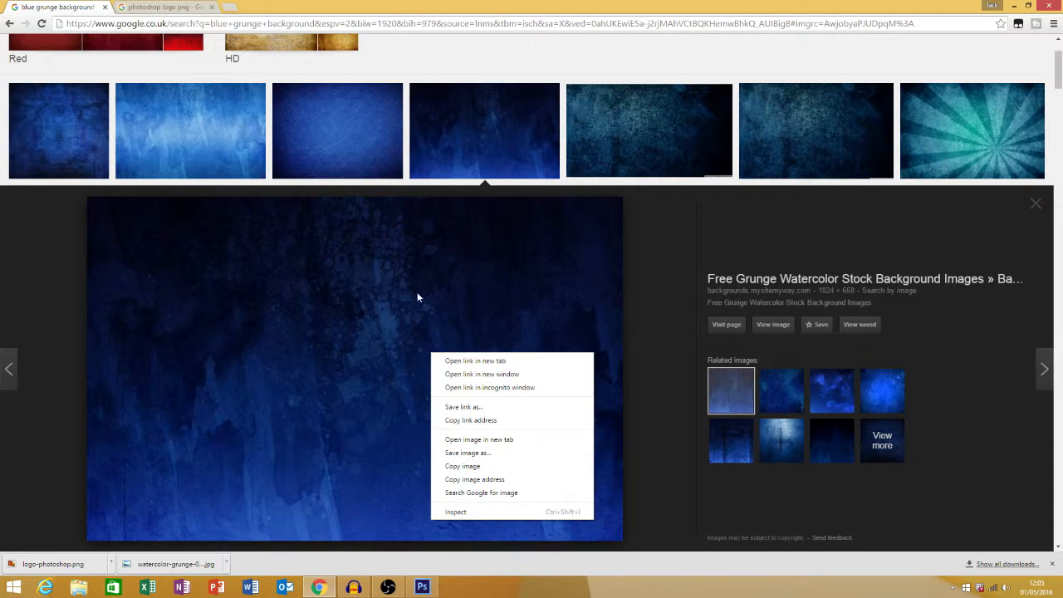
{"action": "left_click", "coordinate": [493, 450]}
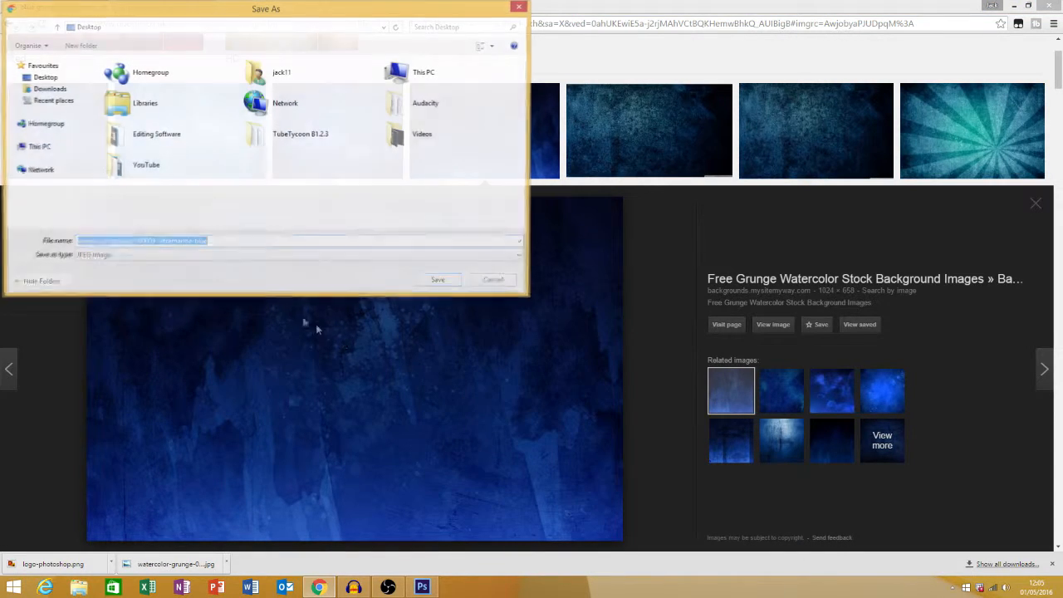
{"action": "left_click", "coordinate": [48, 77]}
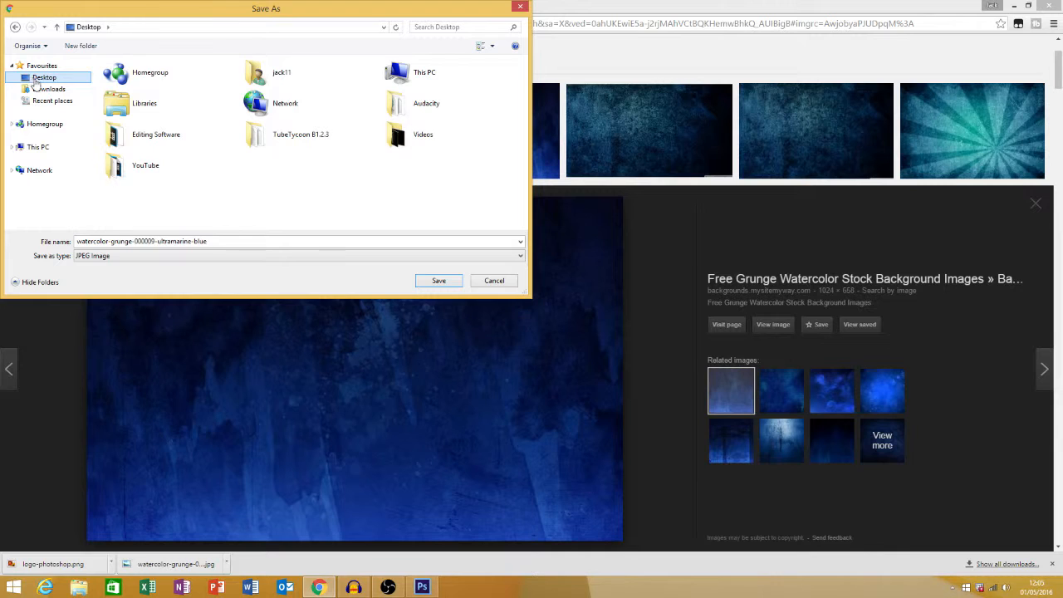
{"action": "left_click", "coordinate": [438, 281]}
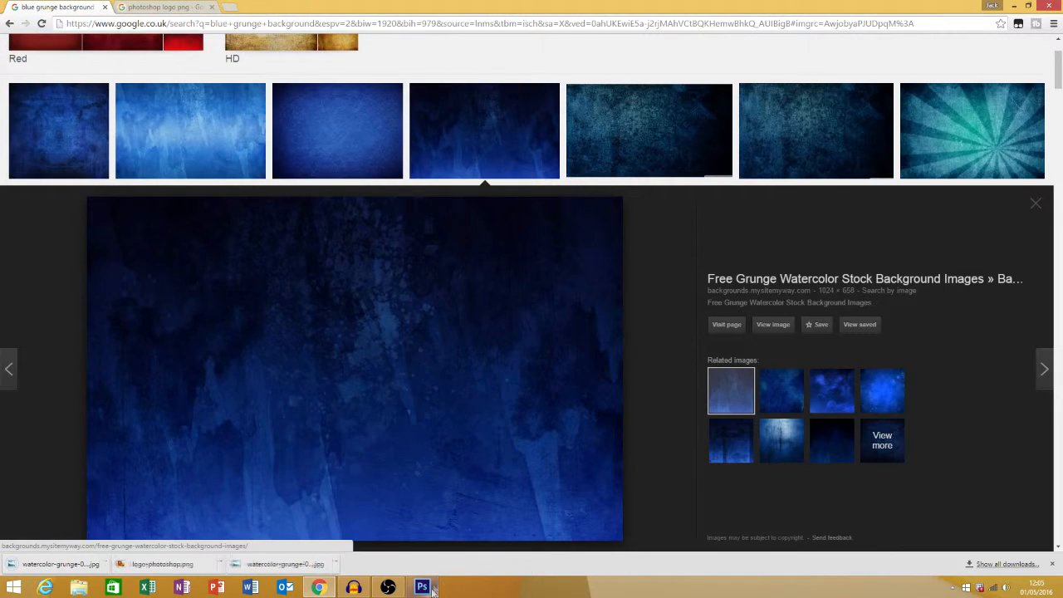
Switch back to Photoshop and place the watercolor-grunge-000009-ultramarine-blue image into the document
{"action": "left_click", "coordinate": [424, 587]}
{"action": "left_click", "coordinate": [33, 8]}
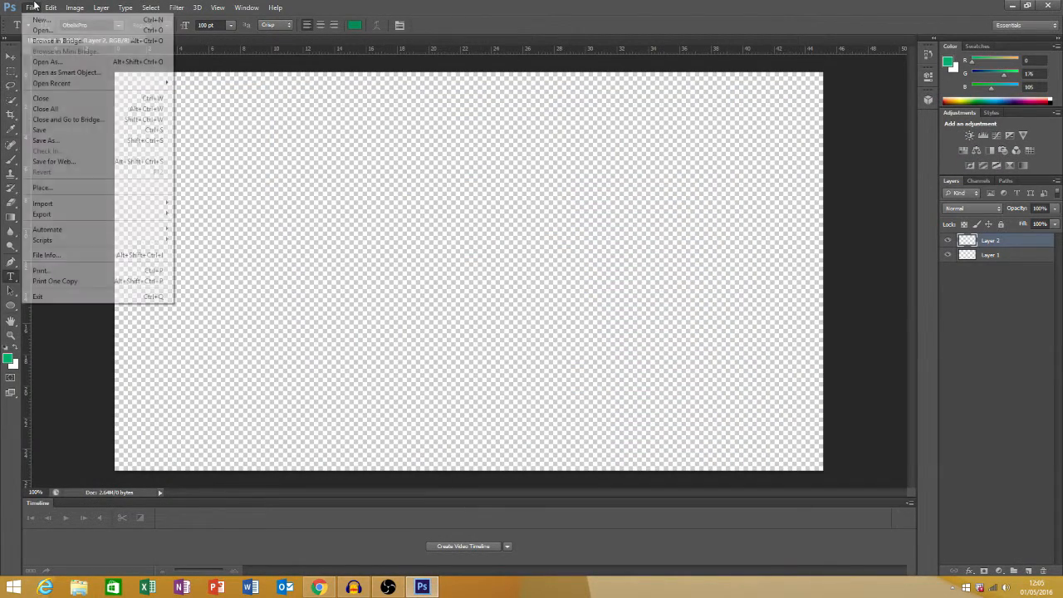
{"action": "left_click", "coordinate": [88, 188]}
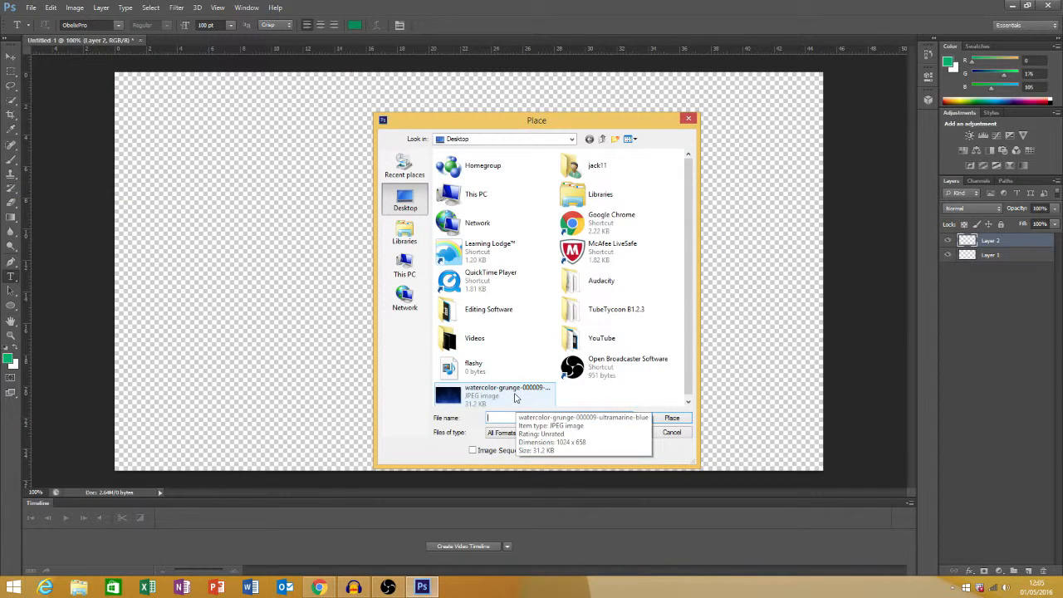
{"action": "double_click", "coordinate": [514, 397]}
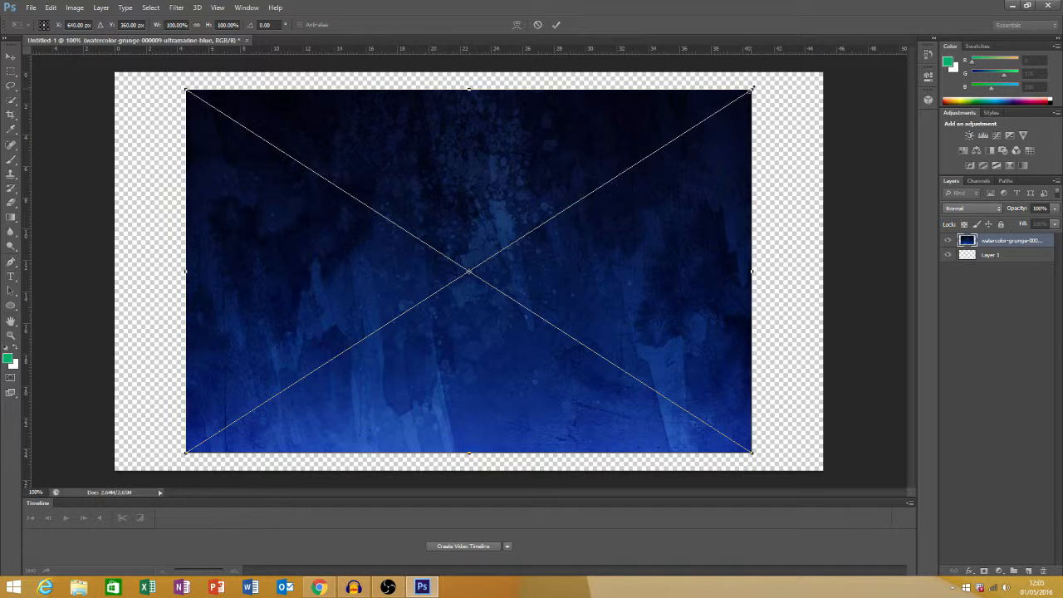
Enlarge the placed grunge image proportionally to about 142% so it covers the whole canvas, and commit the transform
{"action": "left_click_drag", "start_coordinate": [752, 88], "coordinate": [886, 3]}
{"action": "left_click_drag", "start_coordinate": [183, 455], "coordinate": [81, 490]}
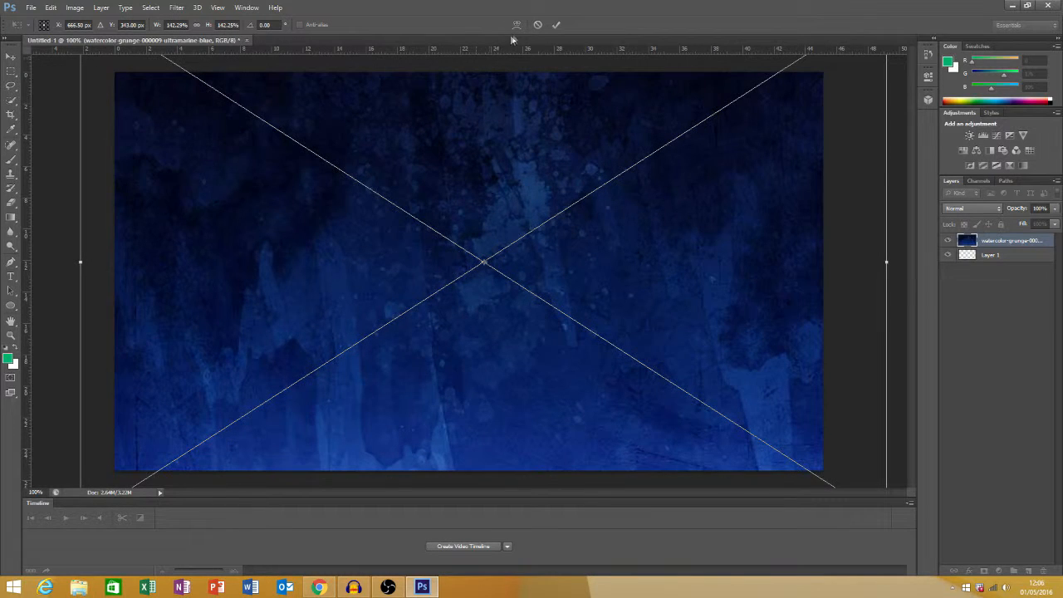
{"action": "left_click", "coordinate": [556, 26]}
Add the green 100 pt text "HOW TO" on a new layer and position it in the canvas's upper-left corner
{"action": "key", "text": "t"}
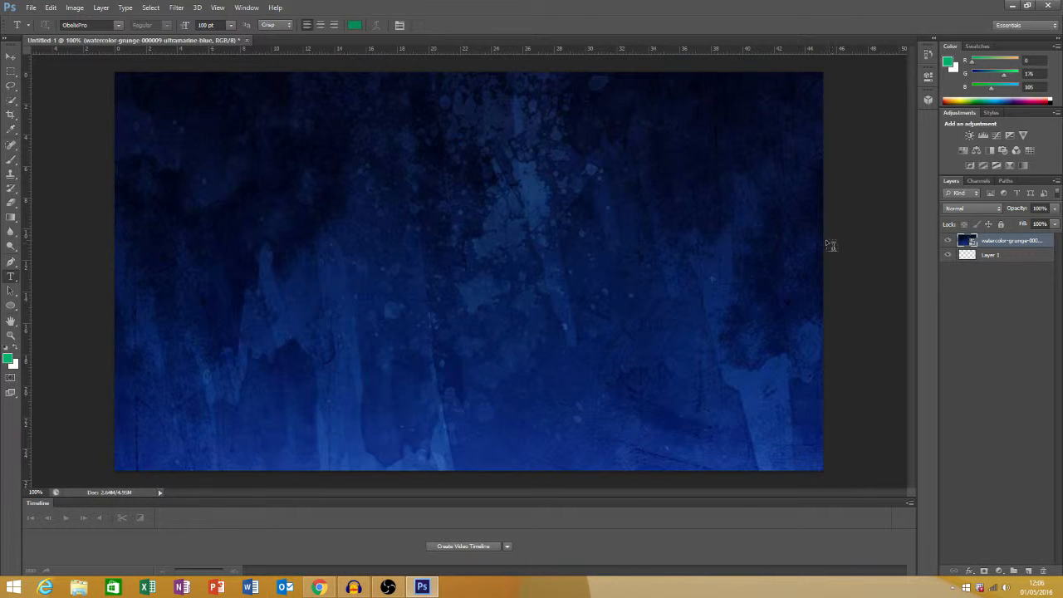
{"action": "left_click", "coordinate": [1029, 572]}
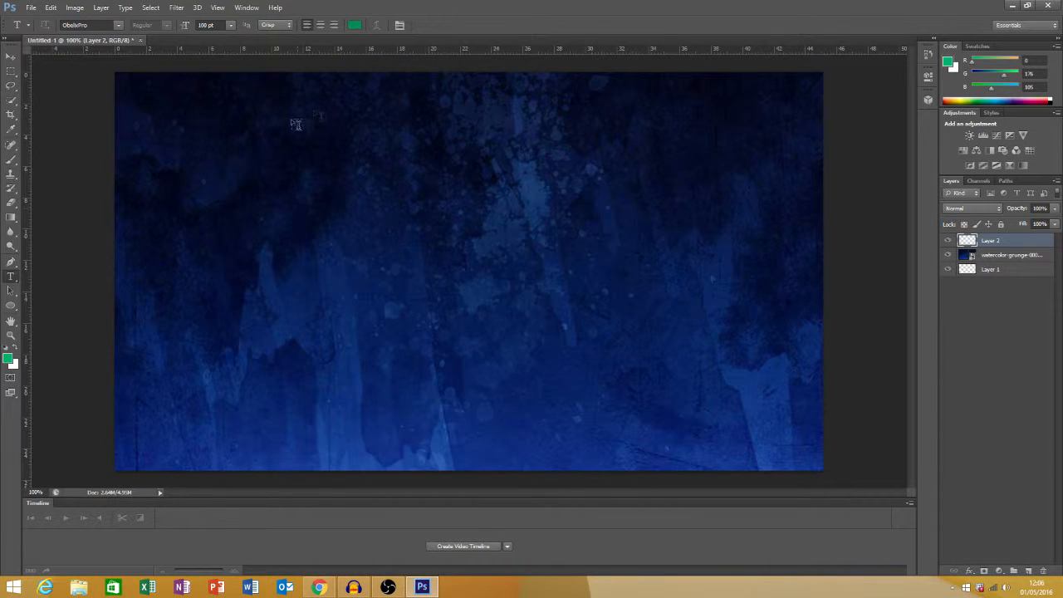
{"action": "left_click", "coordinate": [127, 91]}
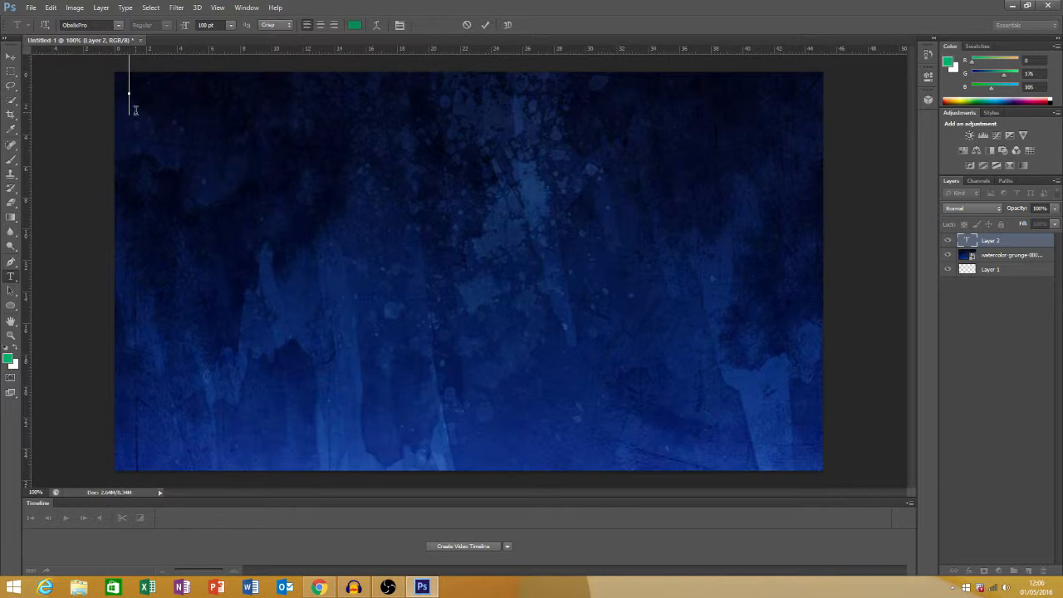
{"action": "type", "text": "HOW "}
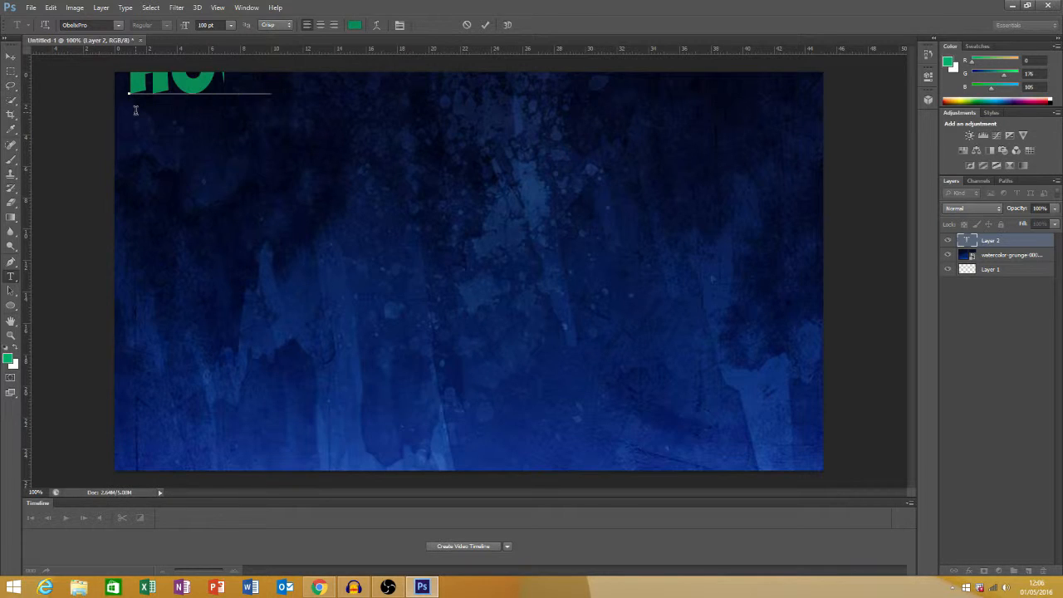
{"action": "type", "text": "TO"}
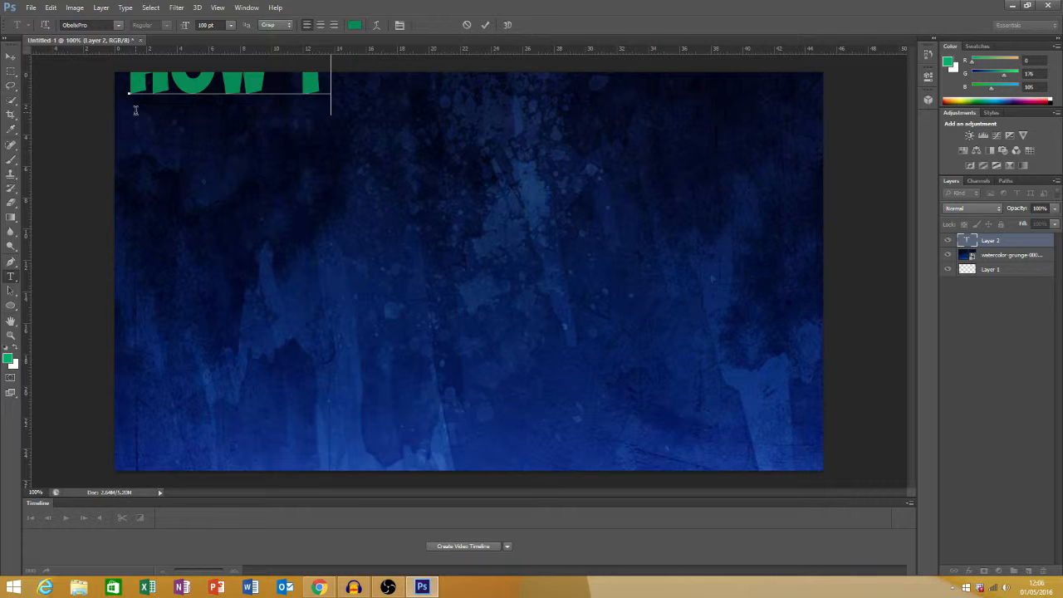
{"action": "left_click", "coordinate": [10, 56]}
{"action": "left_click_drag", "start_coordinate": [309, 93], "coordinate": [301, 121]}
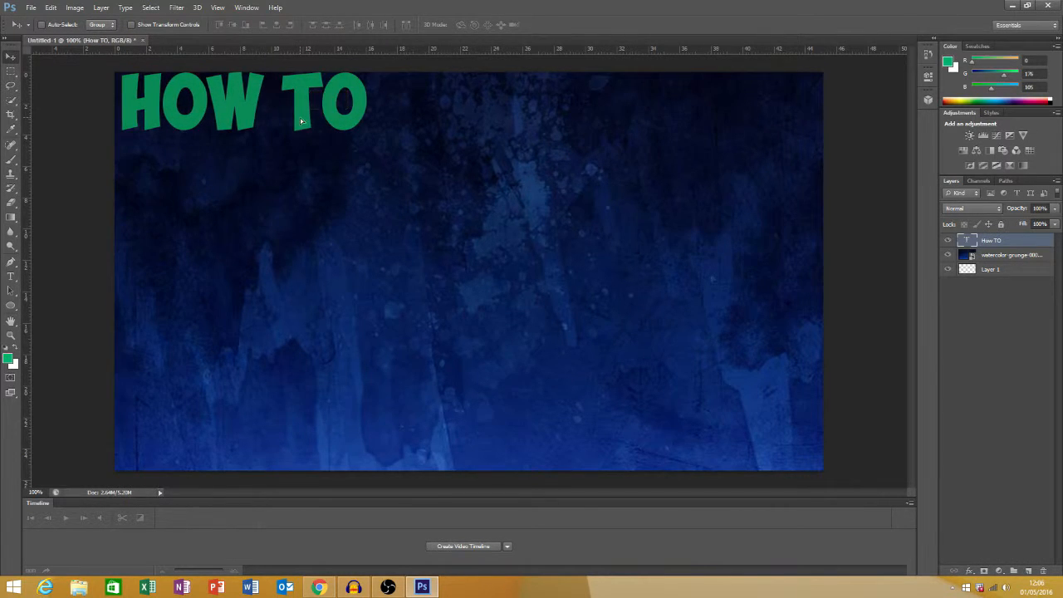
Add the green 100 pt text "MAKE CUSTOM" on a new layer and position it just below "HOW TO"
{"action": "left_click", "coordinate": [1028, 572]}
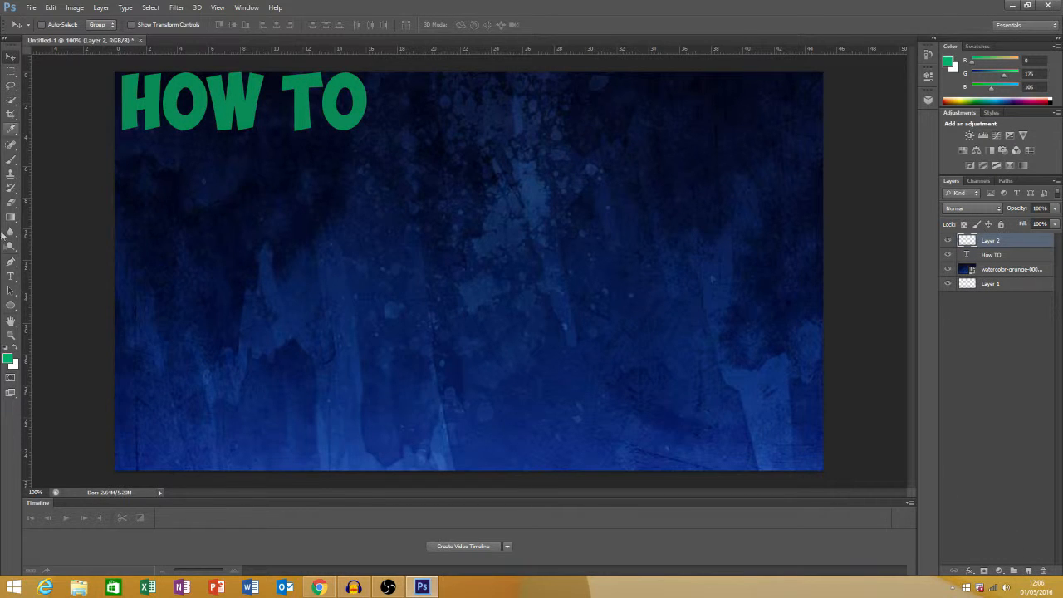
{"action": "left_click", "coordinate": [11, 275]}
{"action": "left_click", "coordinate": [130, 173]}
{"action": "type", "text": "MAKE "}
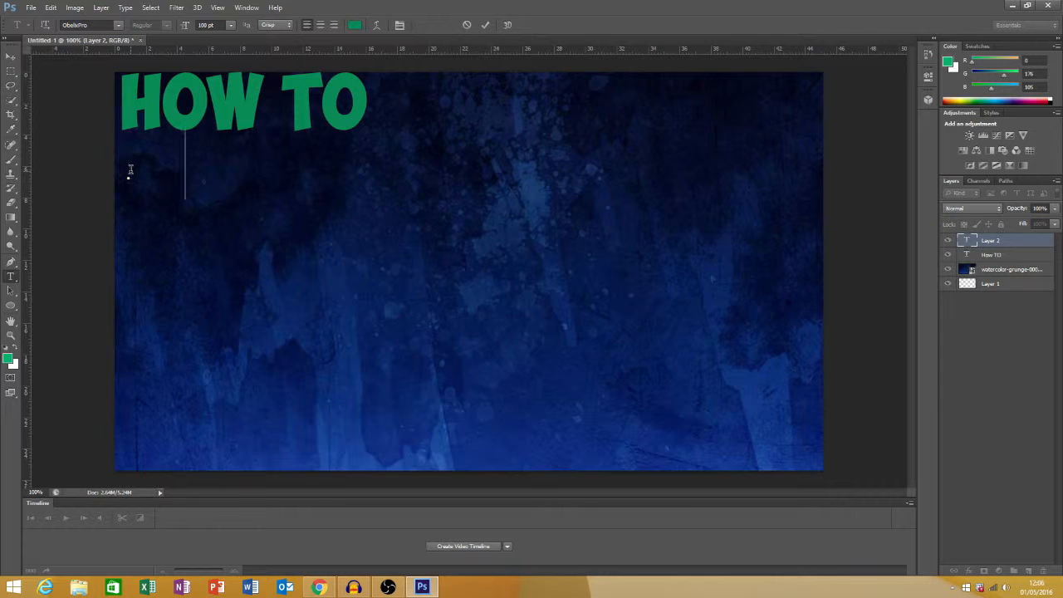
{"action": "type", "text": "CUSTO"}
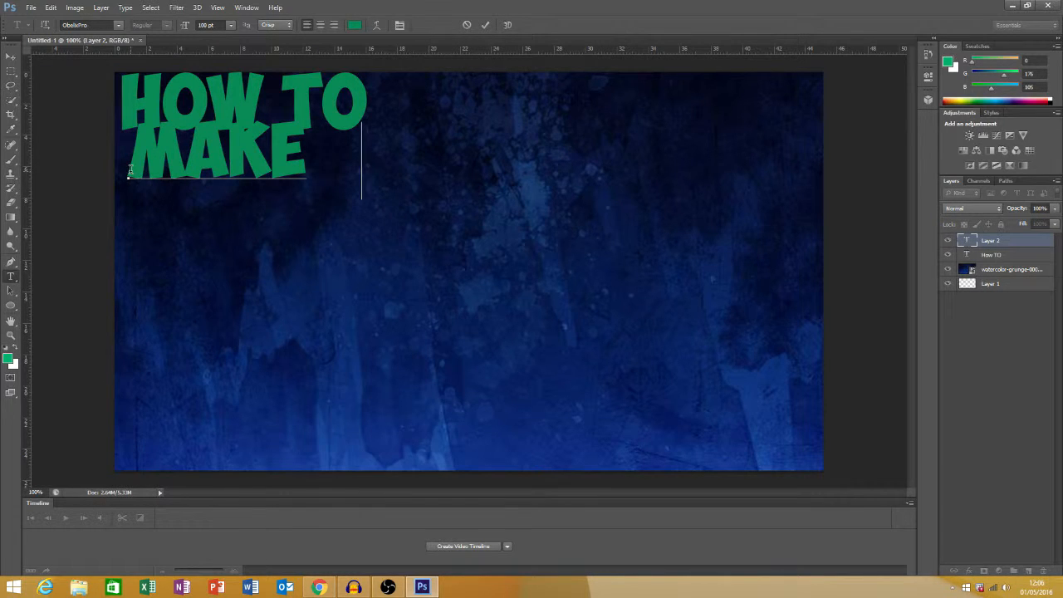
{"action": "type", "text": "M"}
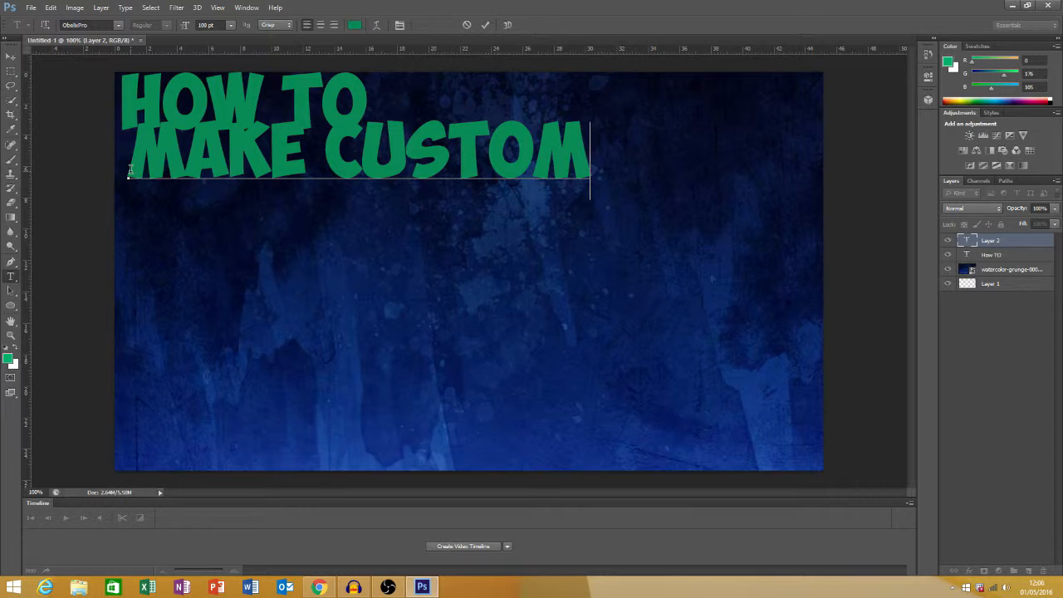
{"action": "left_click", "coordinate": [11, 55]}
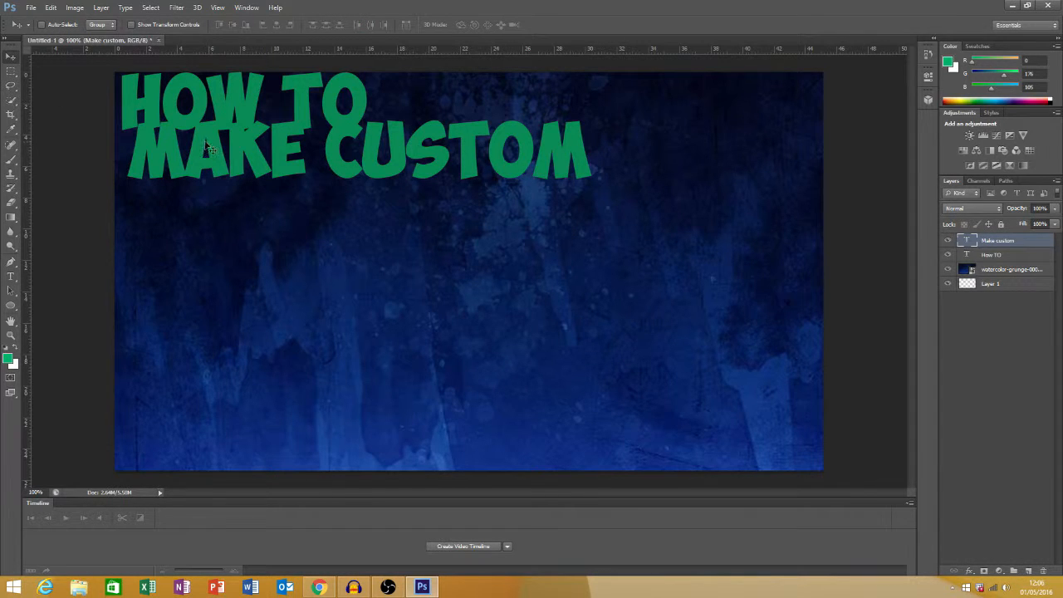
{"action": "left_click_drag", "start_coordinate": [251, 152], "coordinate": [238, 182]}
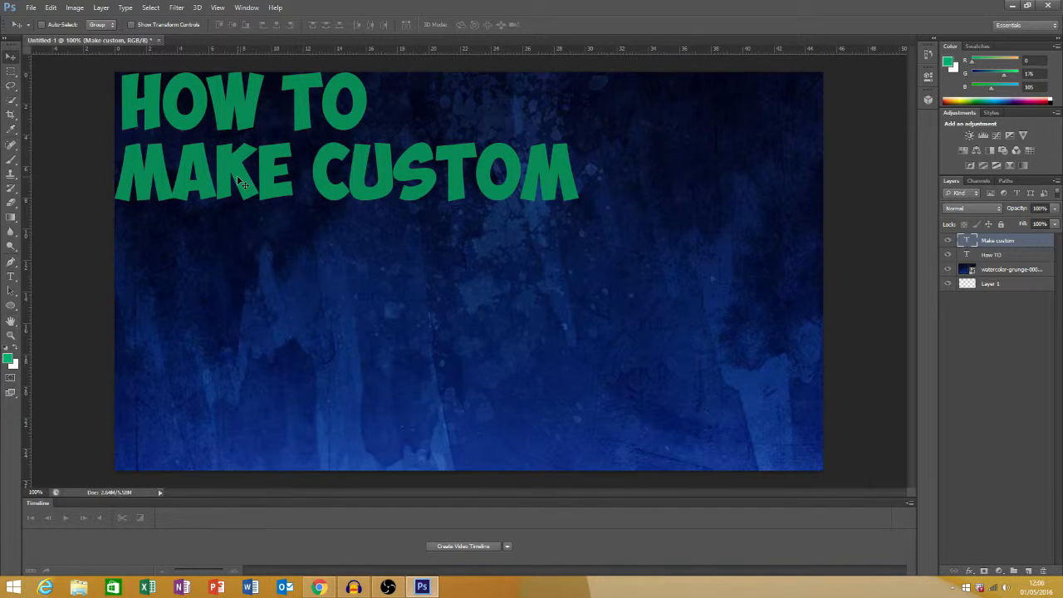
Add the green 100 pt text "THUMBNAILS" on a new layer and position it just below "MAKE CUSTOM"
{"action": "left_click", "coordinate": [1028, 572]}
{"action": "left_click", "coordinate": [11, 277]}
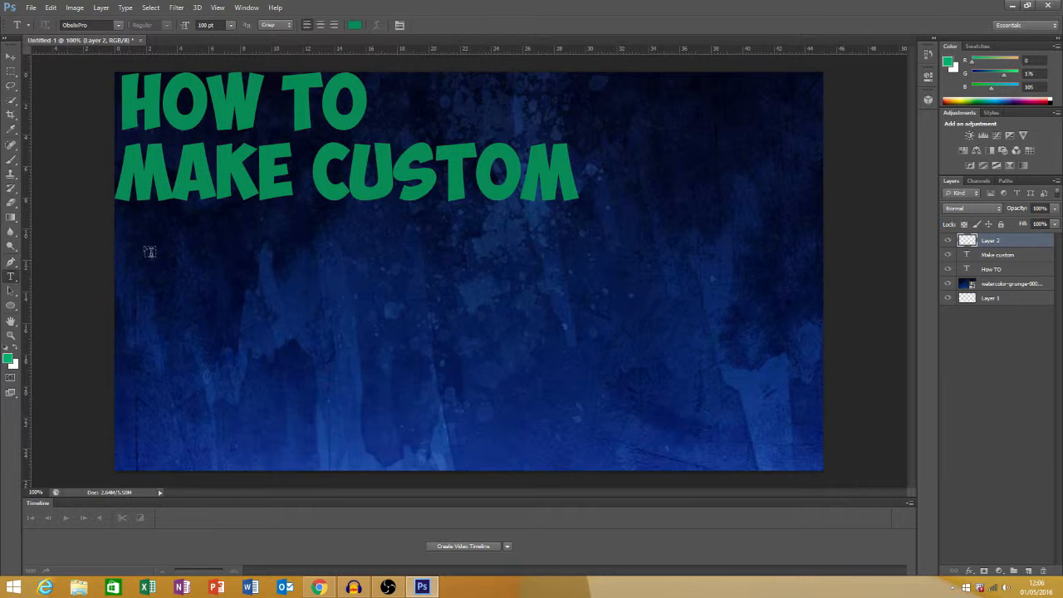
{"action": "left_click", "coordinate": [123, 278]}
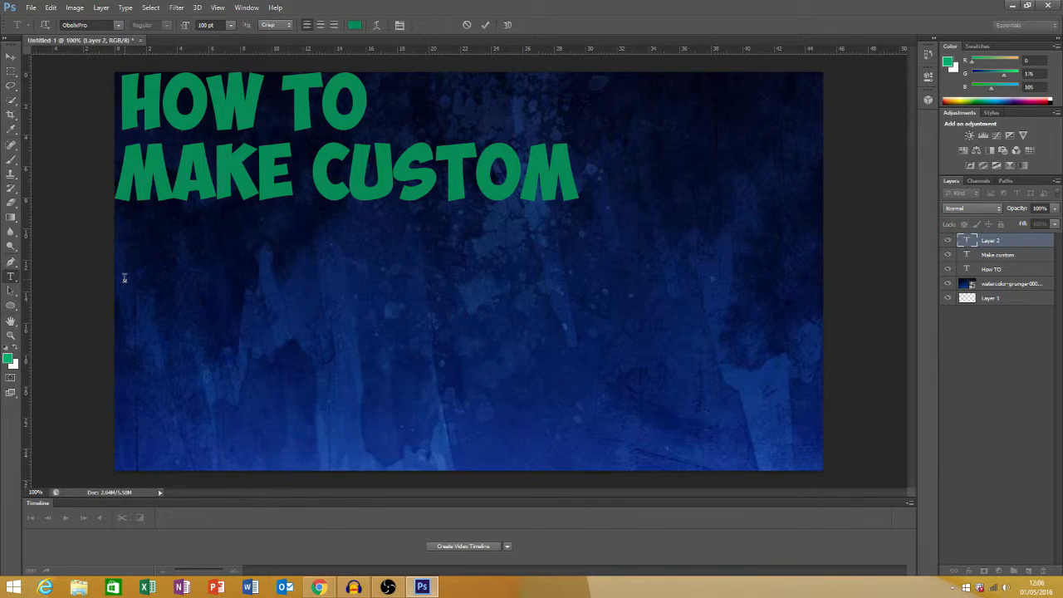
{"action": "type", "text": "TUMB NAILS"}
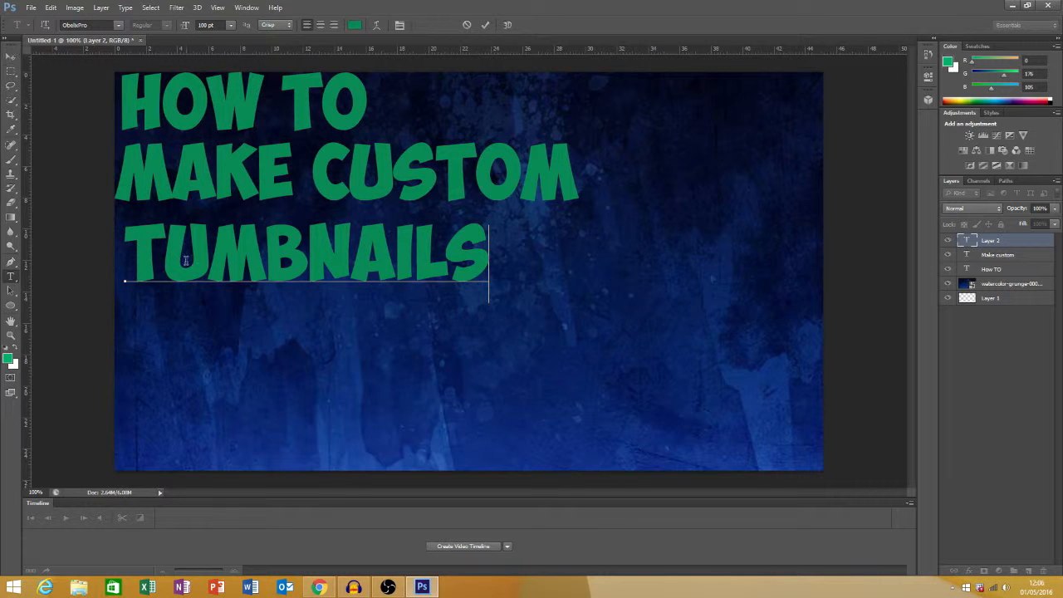
{"action": "left_click", "coordinate": [164, 263]}
{"action": "type", "text": "H"}
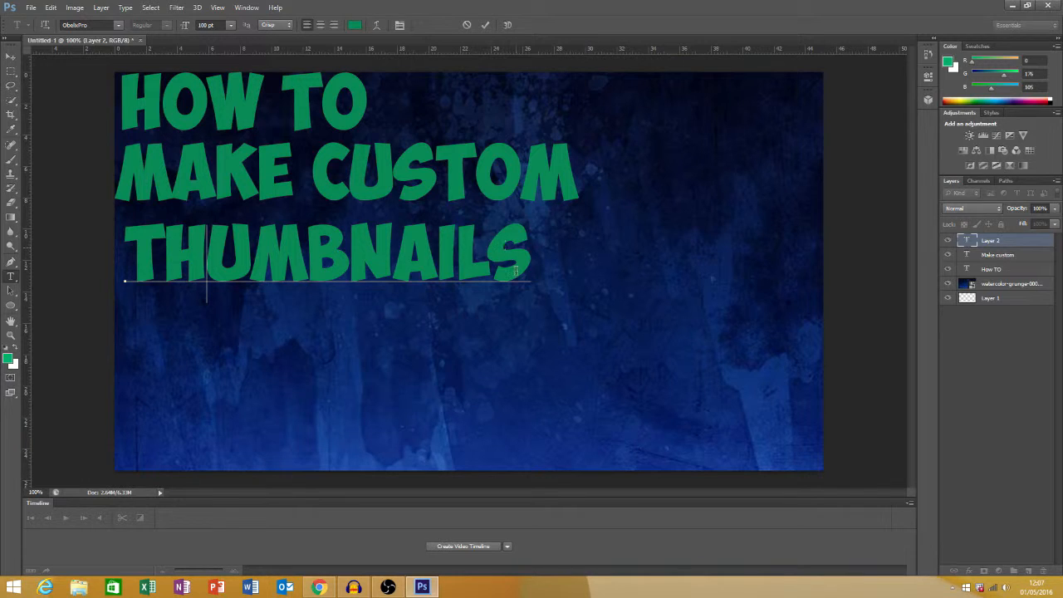
{"action": "left_click", "coordinate": [9, 57]}
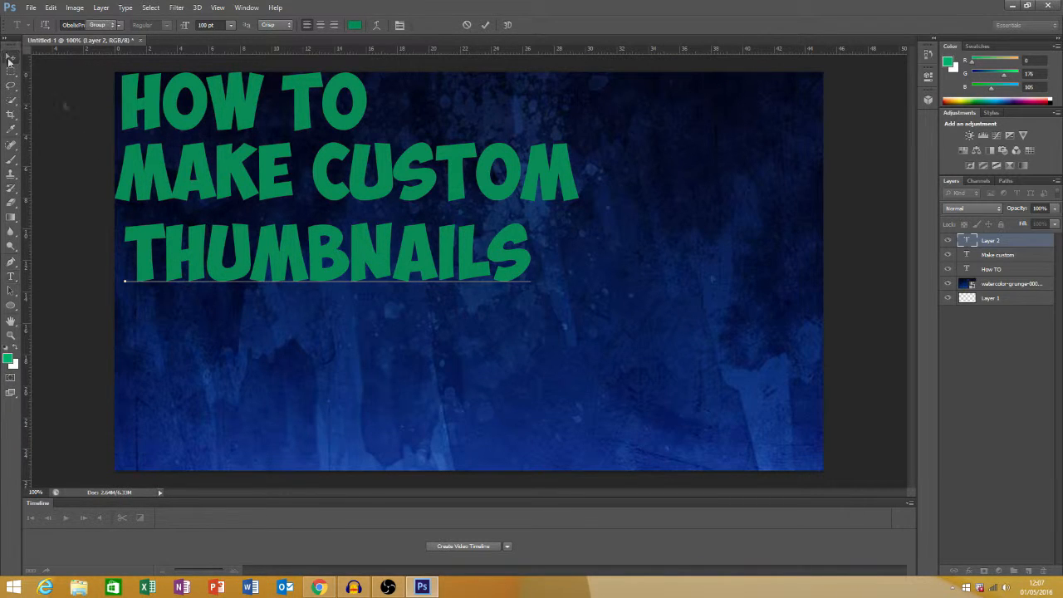
{"action": "left_click_drag", "start_coordinate": [287, 254], "coordinate": [278, 244]}
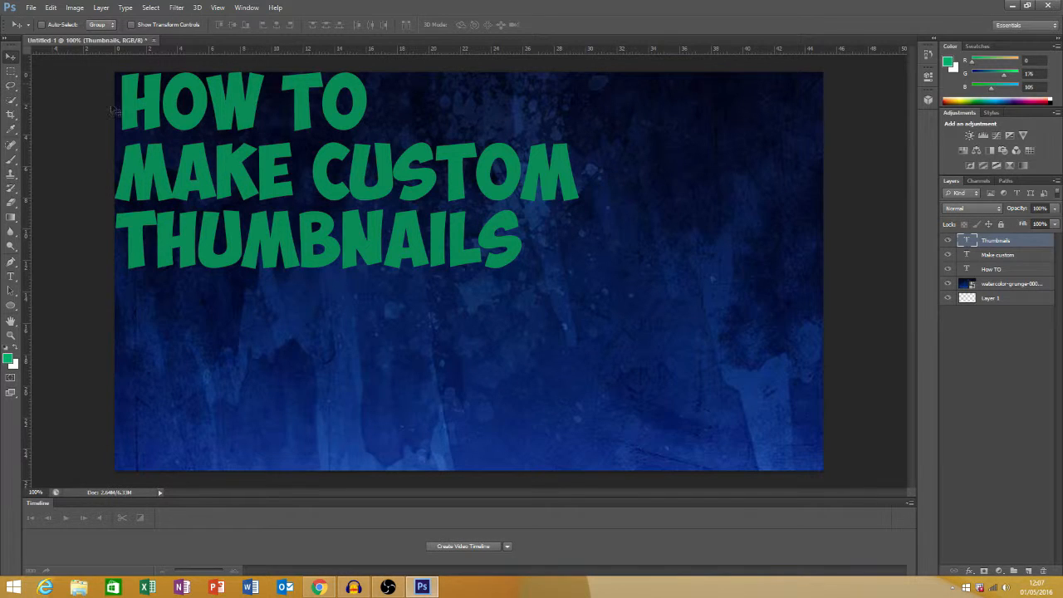
Add the green 100 pt text "IN" on a new layer and position it below the middle of "THUMBNAILS"
{"action": "left_click", "coordinate": [1028, 571]}
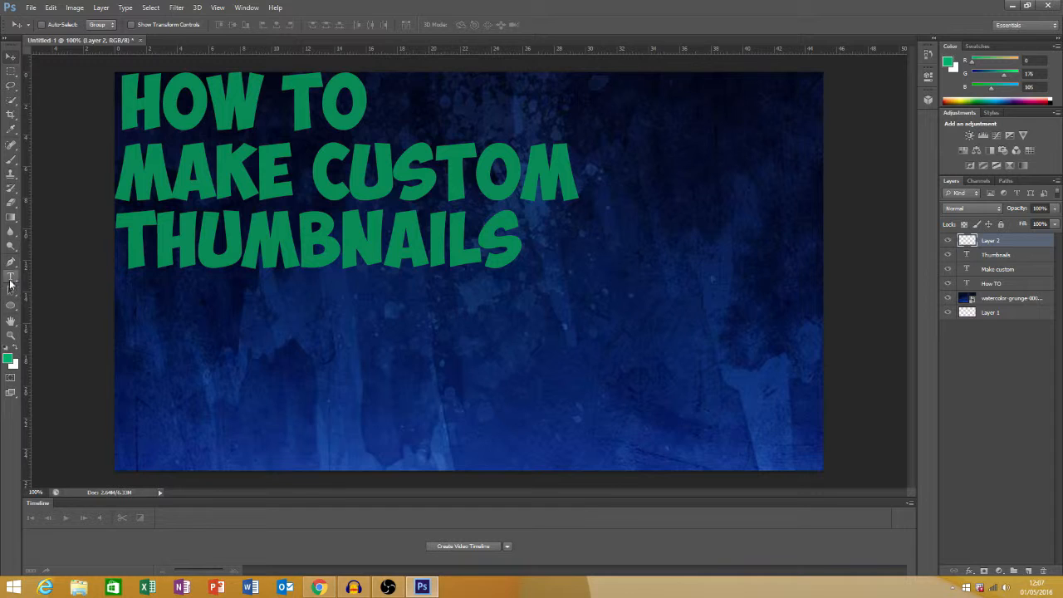
{"action": "left_click", "coordinate": [11, 276]}
{"action": "left_click", "coordinate": [271, 300]}
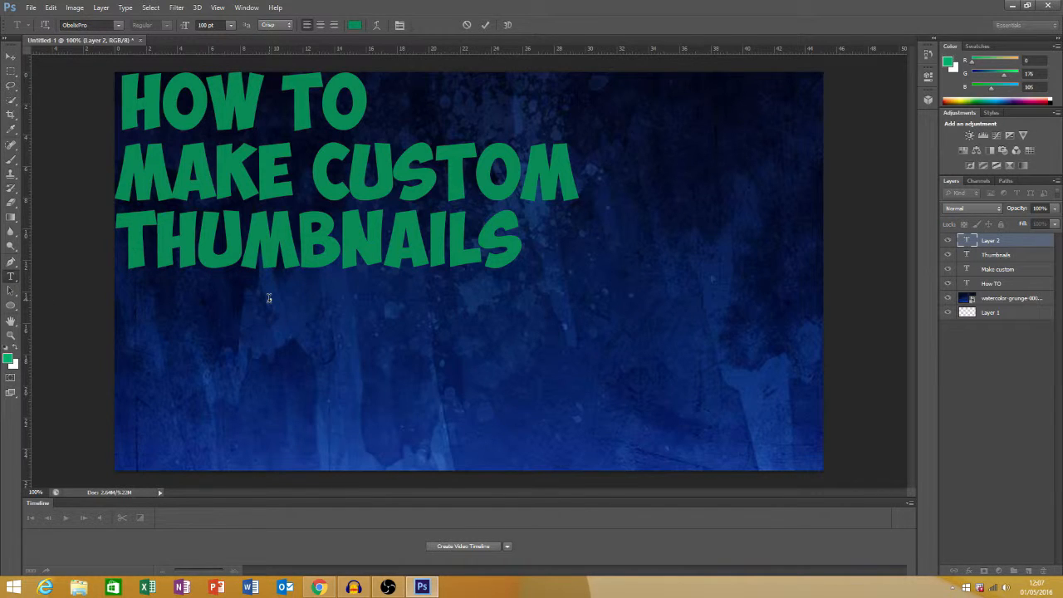
{"action": "type", "text": "IN"}
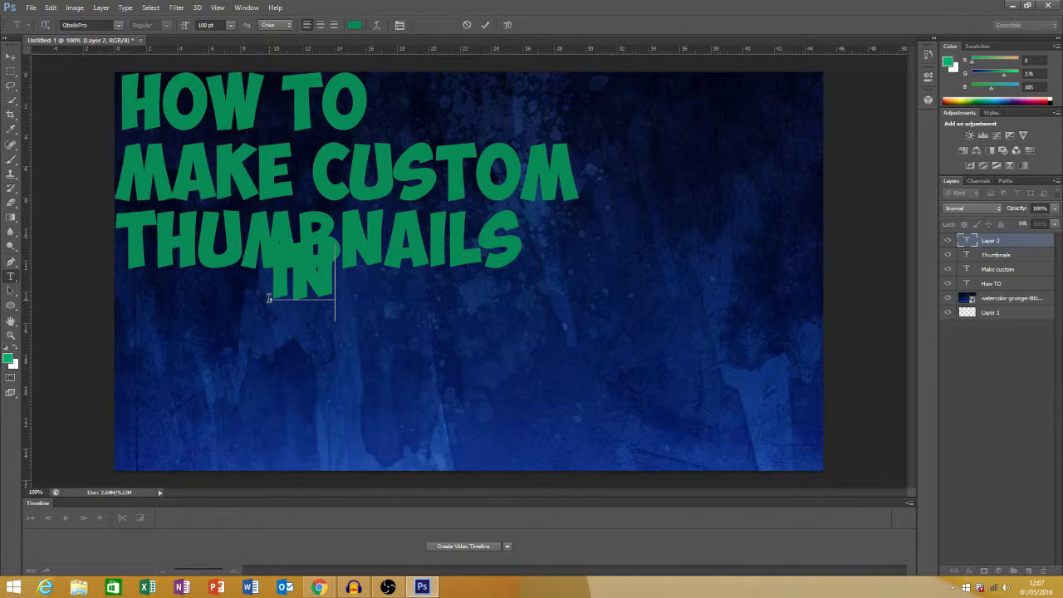
{"action": "left_click", "coordinate": [10, 57]}
{"action": "left_click_drag", "start_coordinate": [336, 282], "coordinate": [313, 307]}
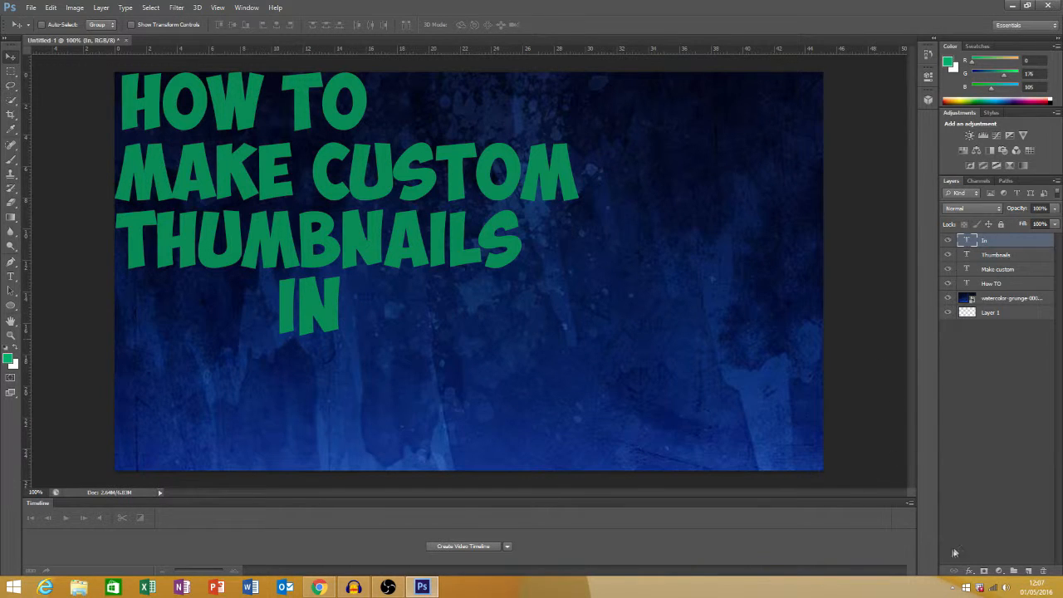
Add the green 100 pt text "PHOTOSHOP" on a new layer and position it just below "IN"
{"action": "left_click", "coordinate": [1028, 571]}
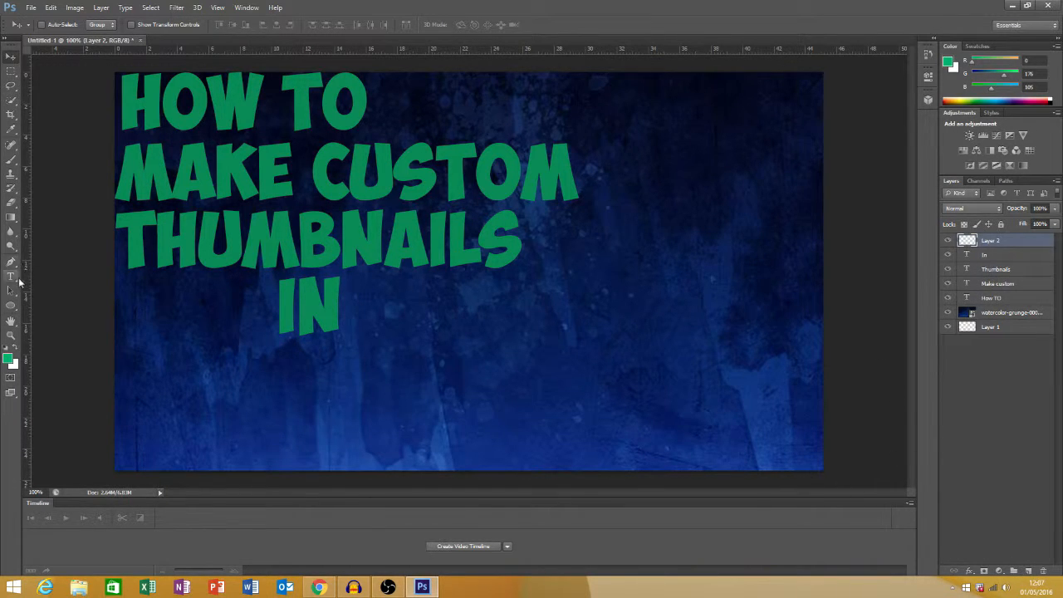
{"action": "left_click", "coordinate": [11, 276]}
{"action": "left_click", "coordinate": [122, 374]}
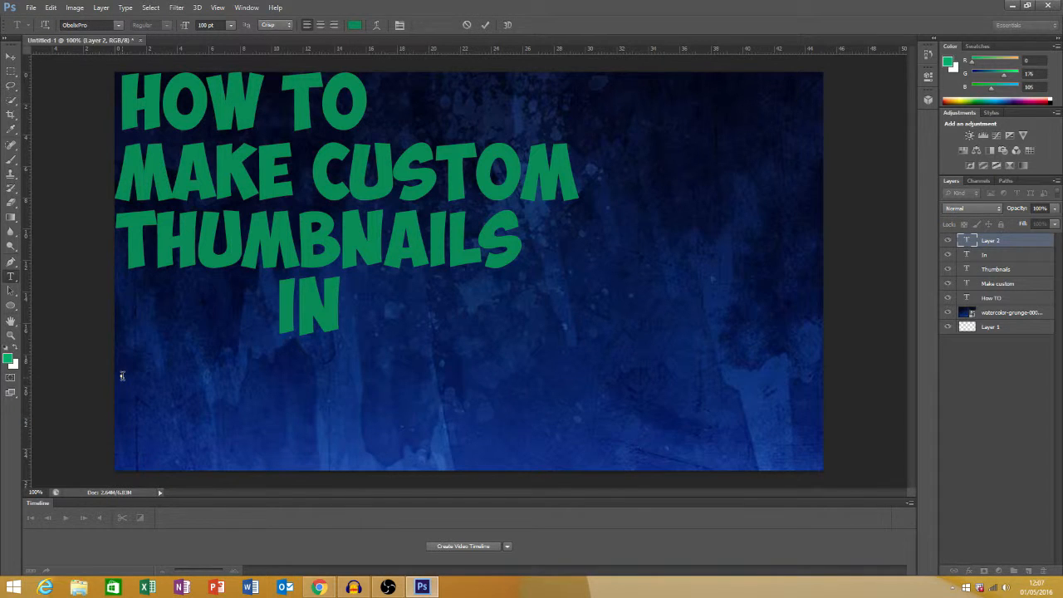
{"action": "type", "text": "PHOTO"}
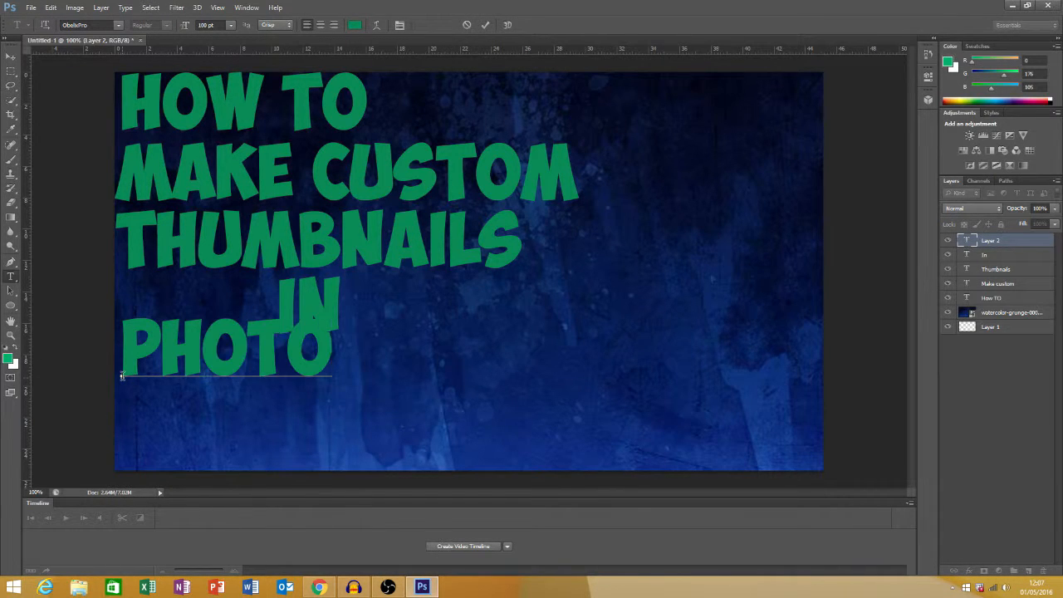
{"action": "type", "text": "SHOP"}
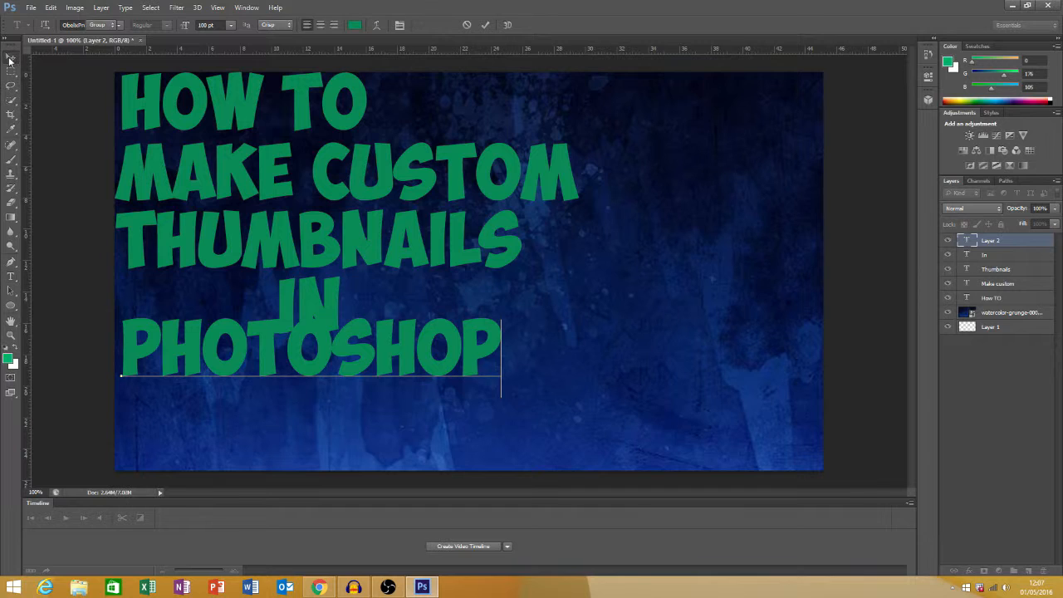
{"action": "left_click", "coordinate": [11, 55]}
{"action": "left_click_drag", "start_coordinate": [252, 337], "coordinate": [261, 368]}
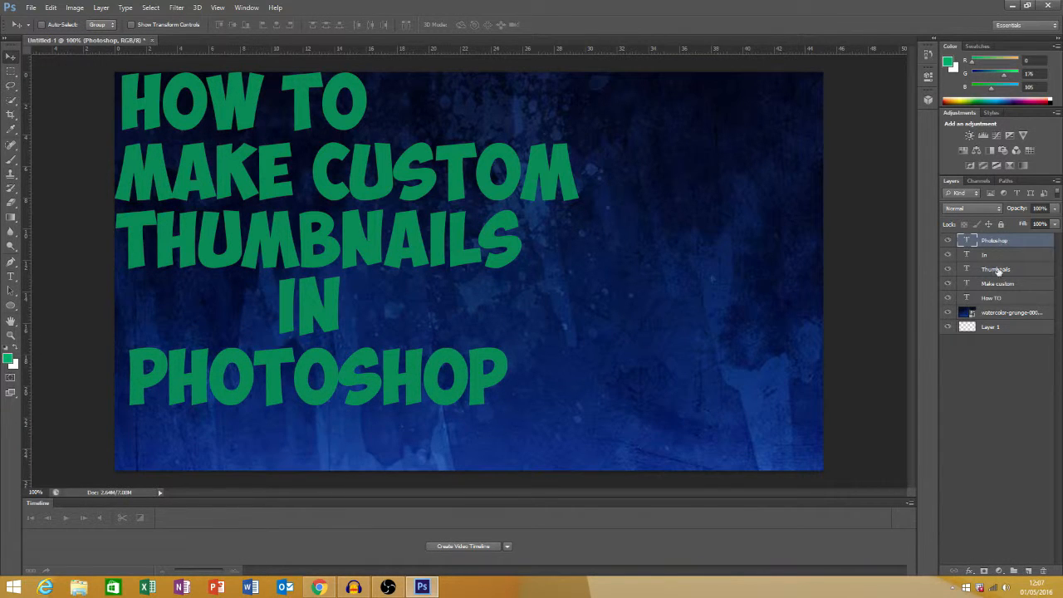
Give the "How TO" layer a drop shadow with distance 33 px, spread 33% and size 33 px, plus a 6 px black outside stroke
{"action": "left_click", "coordinate": [994, 302]}
{"action": "right_click", "coordinate": [994, 301]}
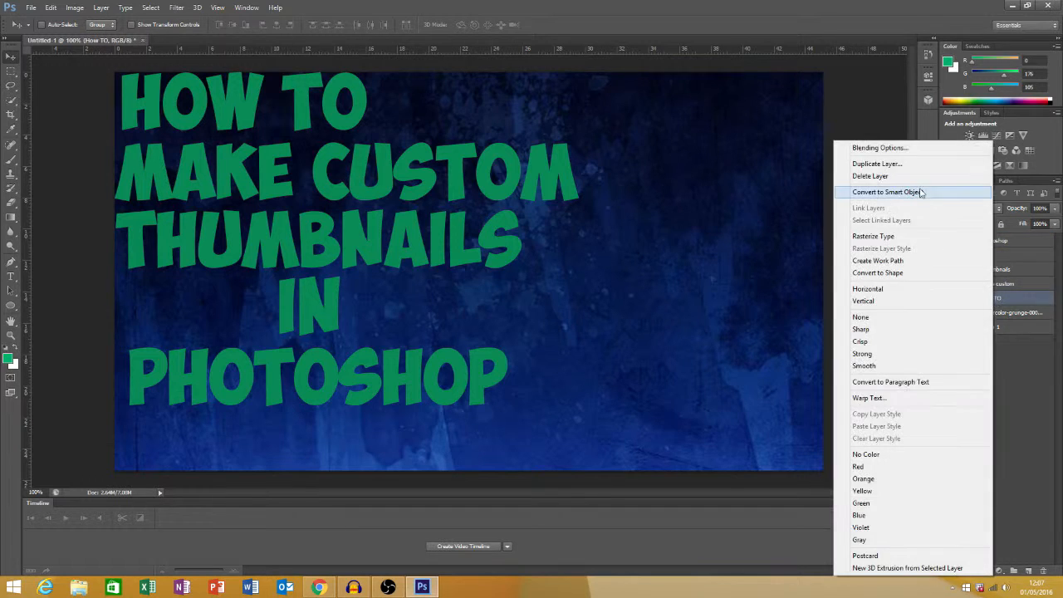
{"action": "left_click", "coordinate": [879, 148]}
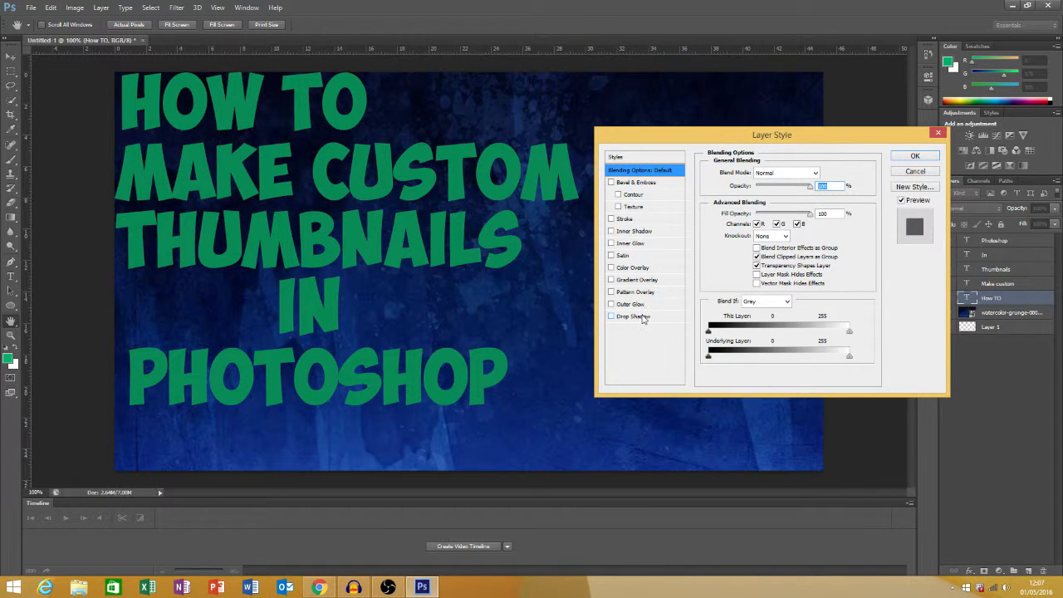
{"action": "left_click", "coordinate": [639, 317]}
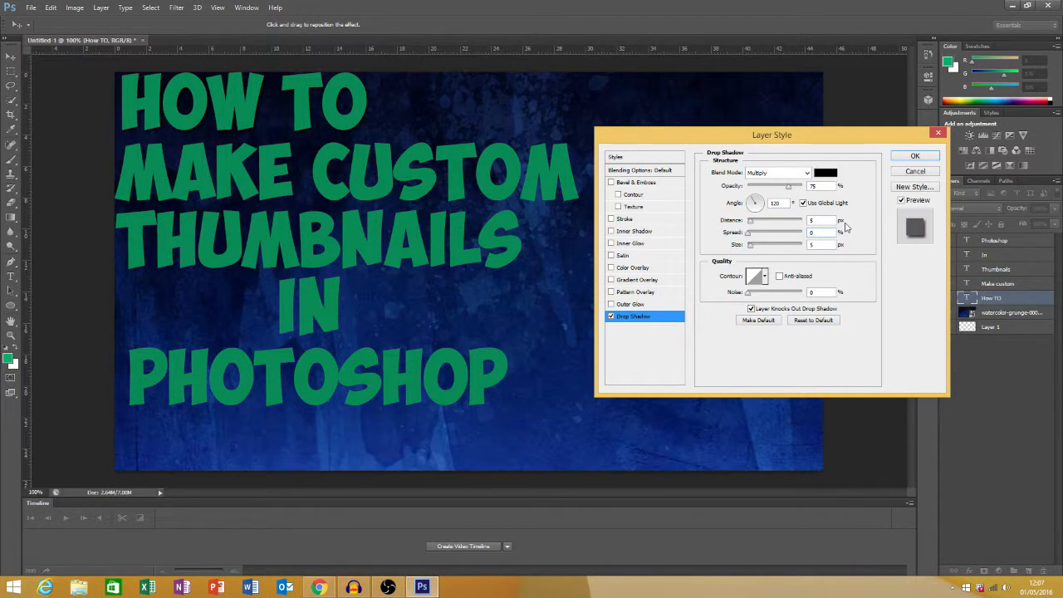
{"action": "double_click", "coordinate": [829, 220]}
{"action": "type", "text": "33"}
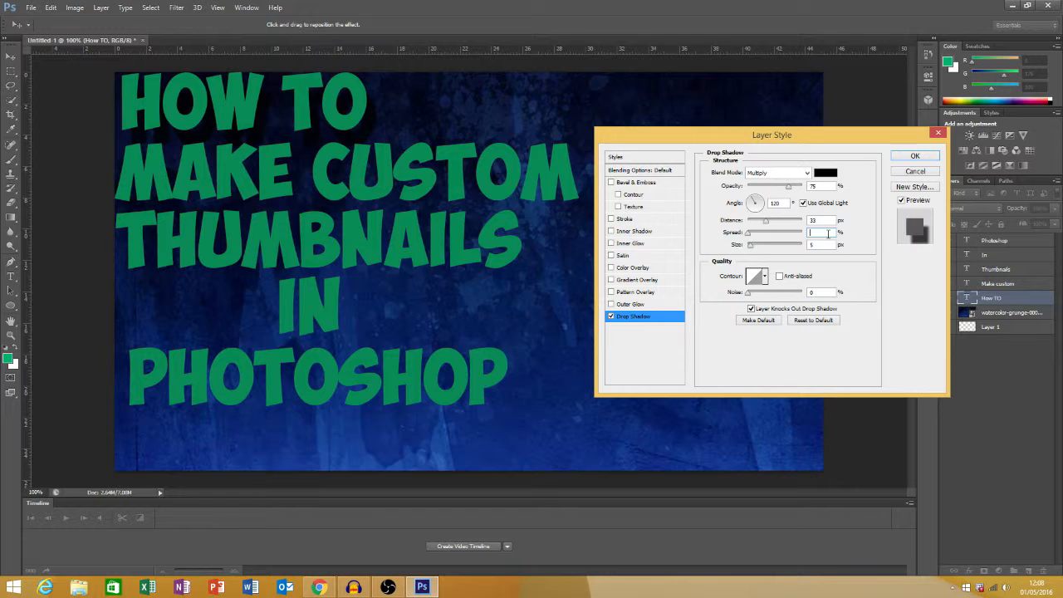
{"action": "type", "text": "33"}
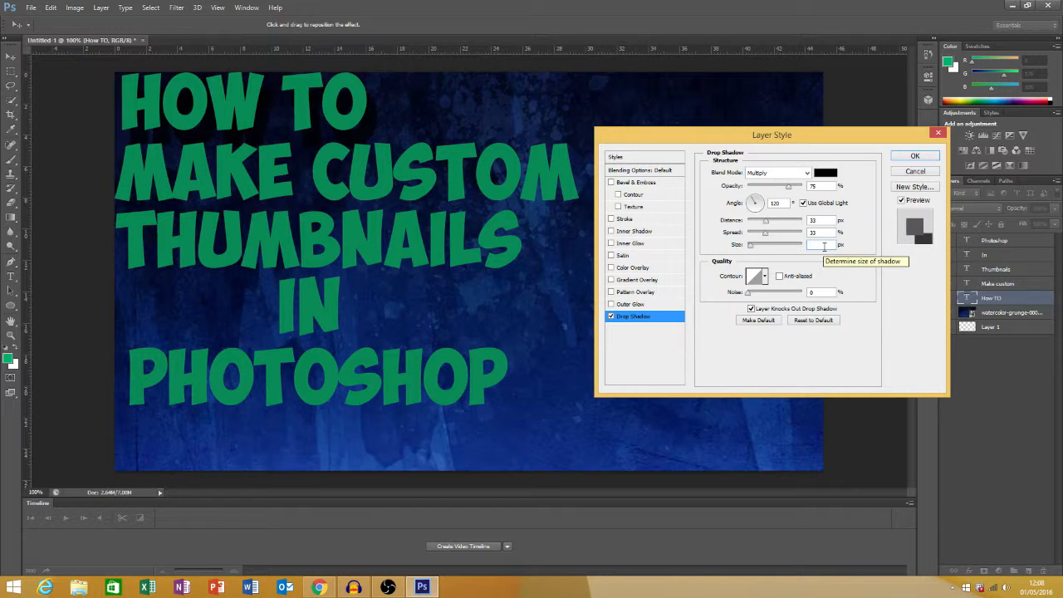
{"action": "type", "text": "33"}
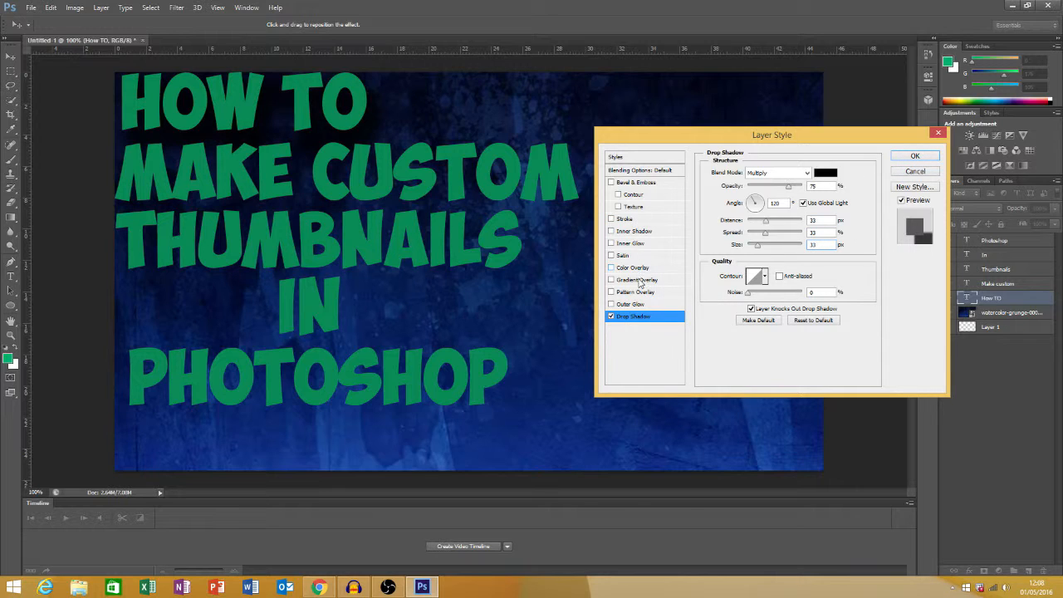
{"action": "left_click", "coordinate": [629, 220]}
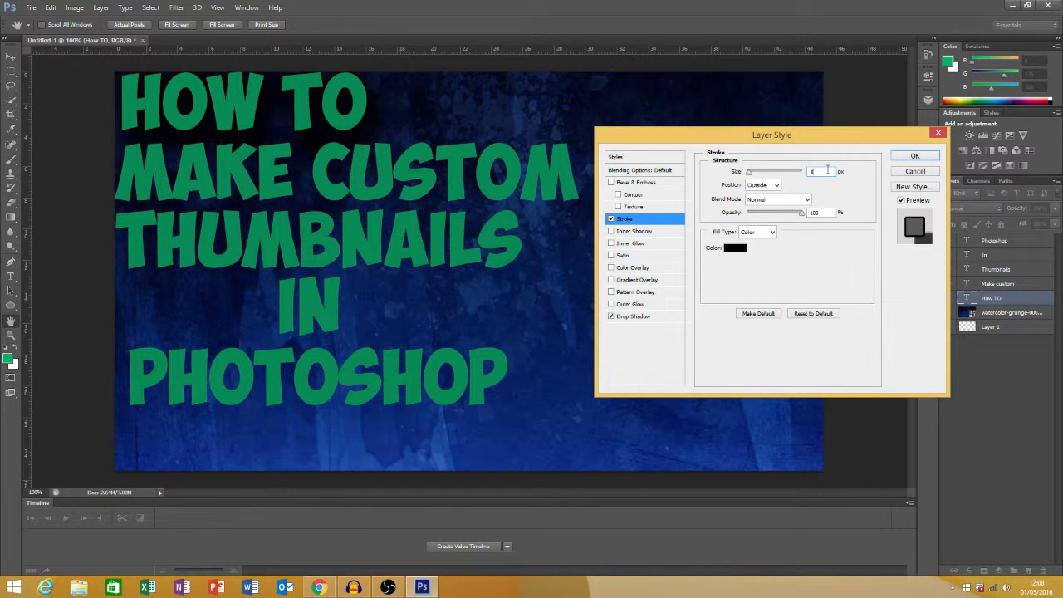
{"action": "type", "text": "6"}
Try a Bevel & Emboss effect with Contour on the "How TO" text, adjusting the contour range and bevel size
{"action": "left_click", "coordinate": [619, 195]}
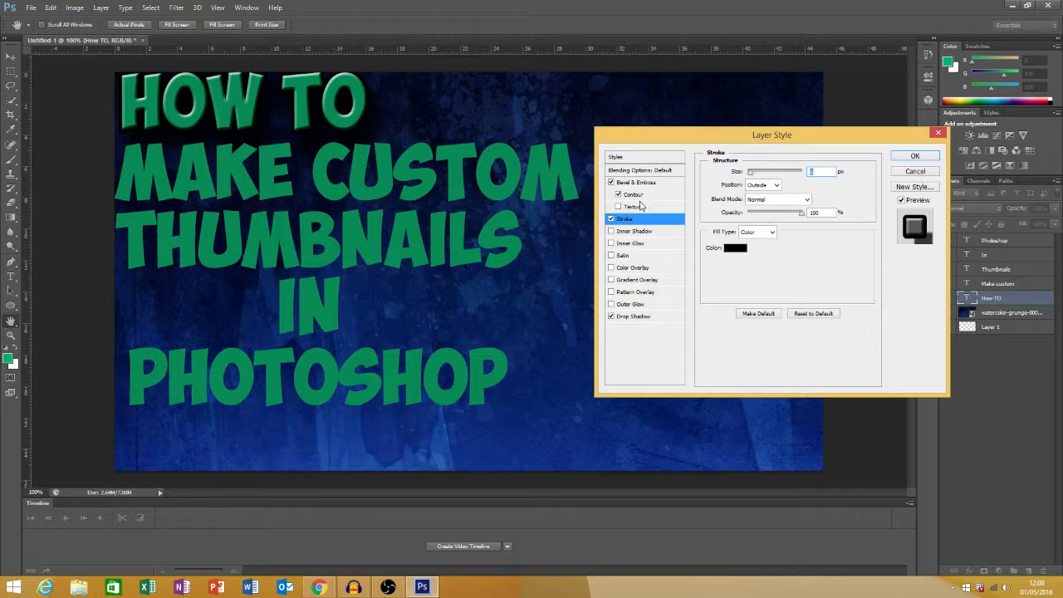
{"action": "left_click", "coordinate": [638, 195]}
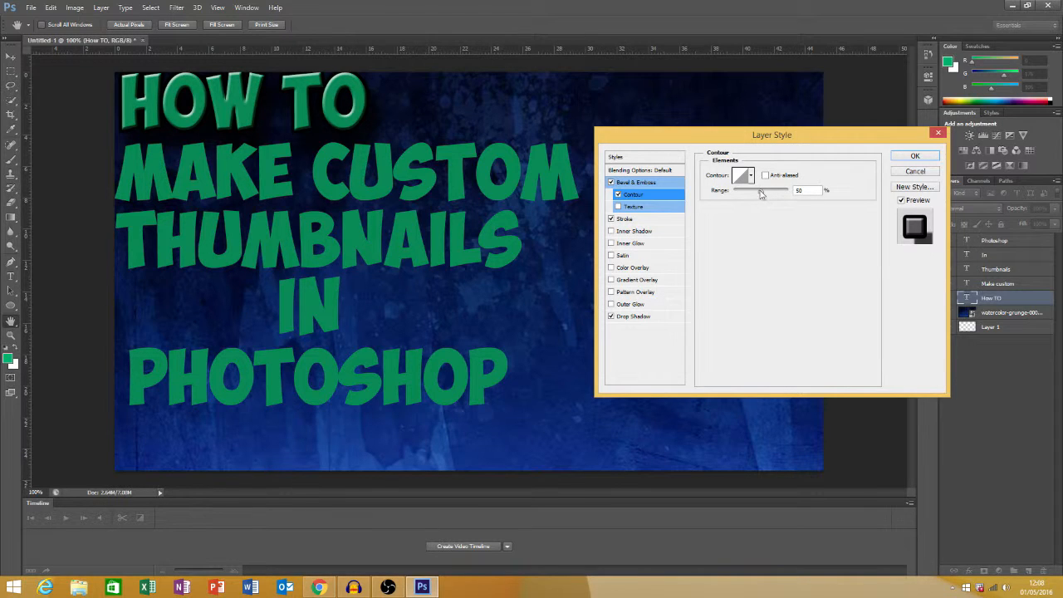
{"action": "left_click_drag", "start_coordinate": [765, 193], "coordinate": [752, 196]}
{"action": "left_click", "coordinate": [619, 194]}
{"action": "left_click", "coordinate": [638, 182]}
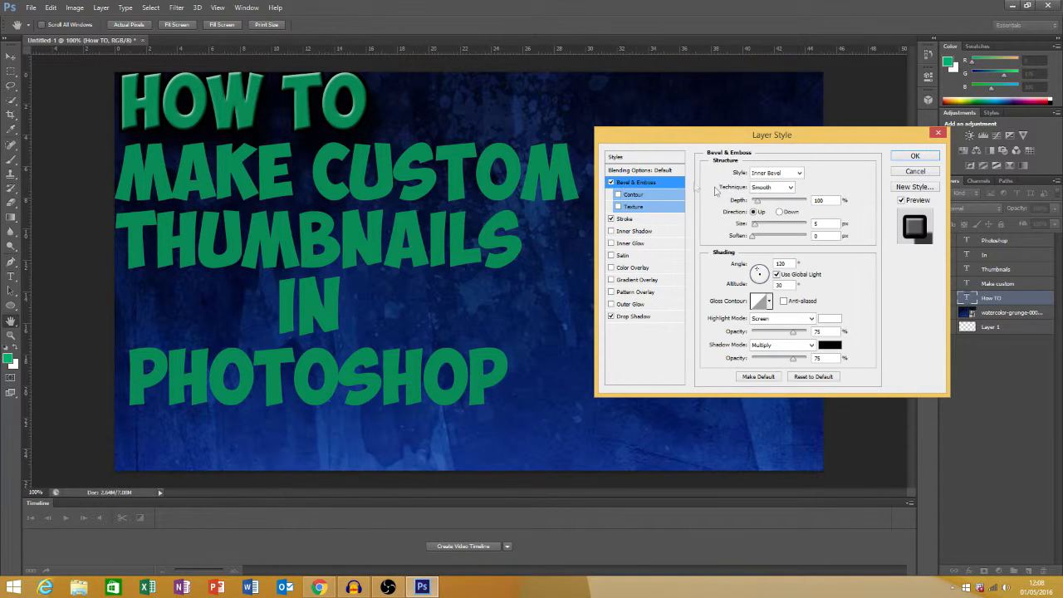
{"action": "left_click_drag", "start_coordinate": [754, 226], "coordinate": [800, 235]}
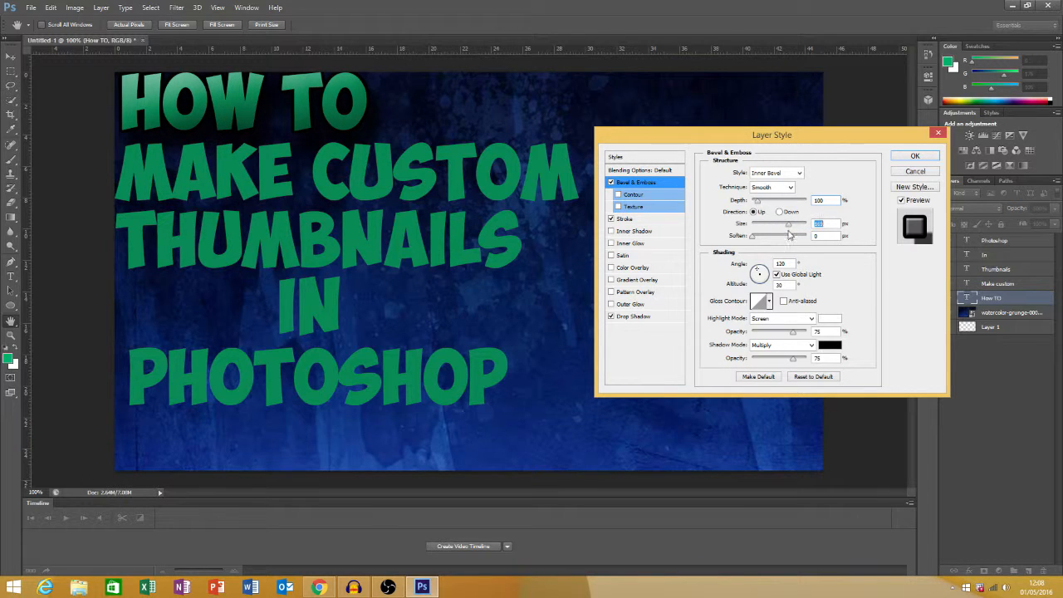
{"action": "left_click_drag", "start_coordinate": [753, 237], "coordinate": [706, 241]}
{"action": "left_click", "coordinate": [611, 183]}
Apply the stroke and drop shadow to "How TO", and copy its layer style onto the "Make custom" layer
{"action": "left_click", "coordinate": [902, 158]}
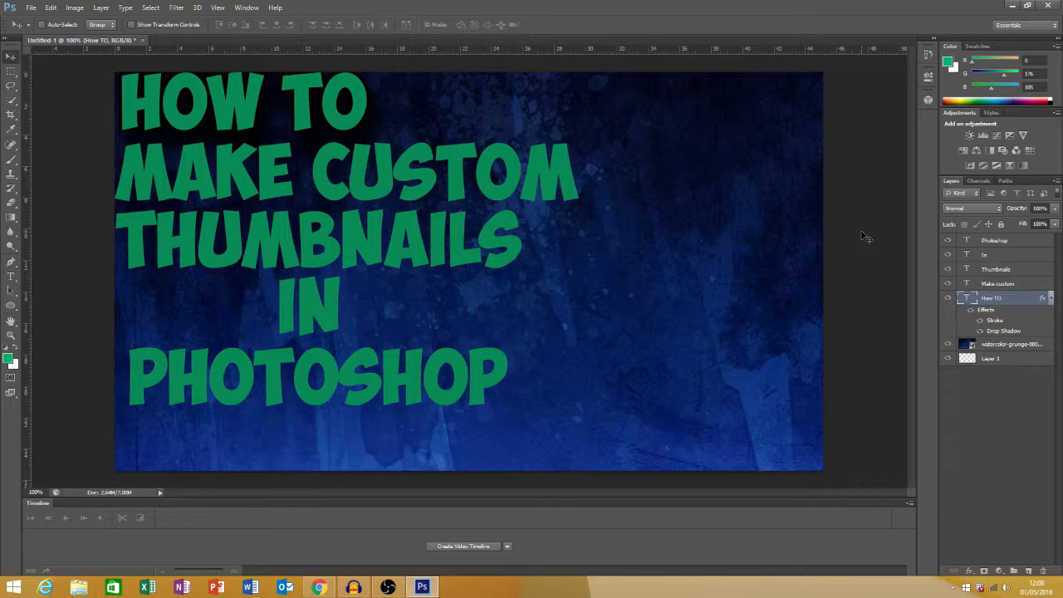
{"action": "right_click", "coordinate": [978, 299]}
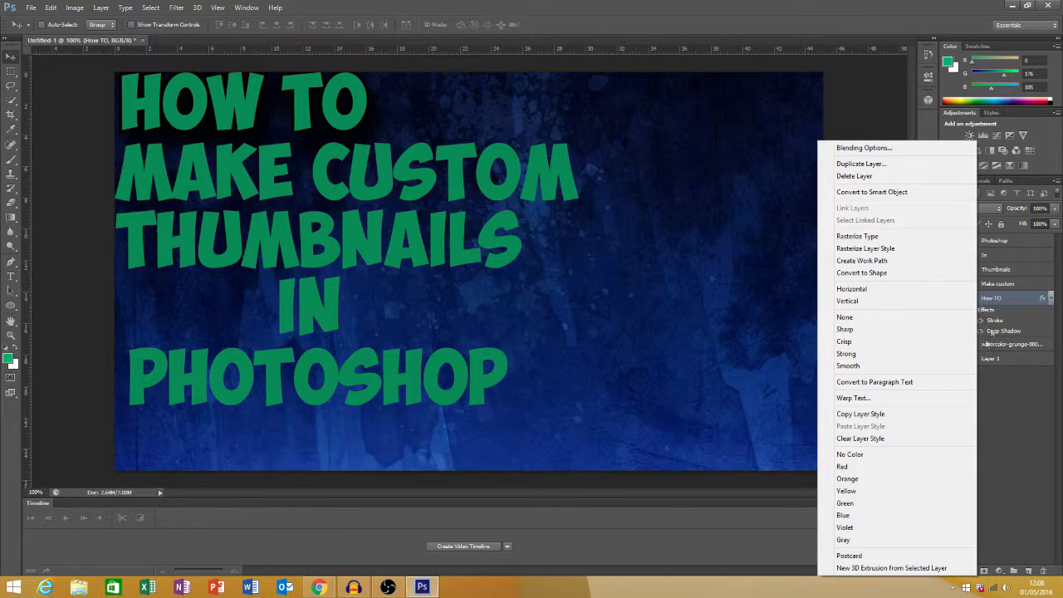
{"action": "left_click", "coordinate": [874, 415]}
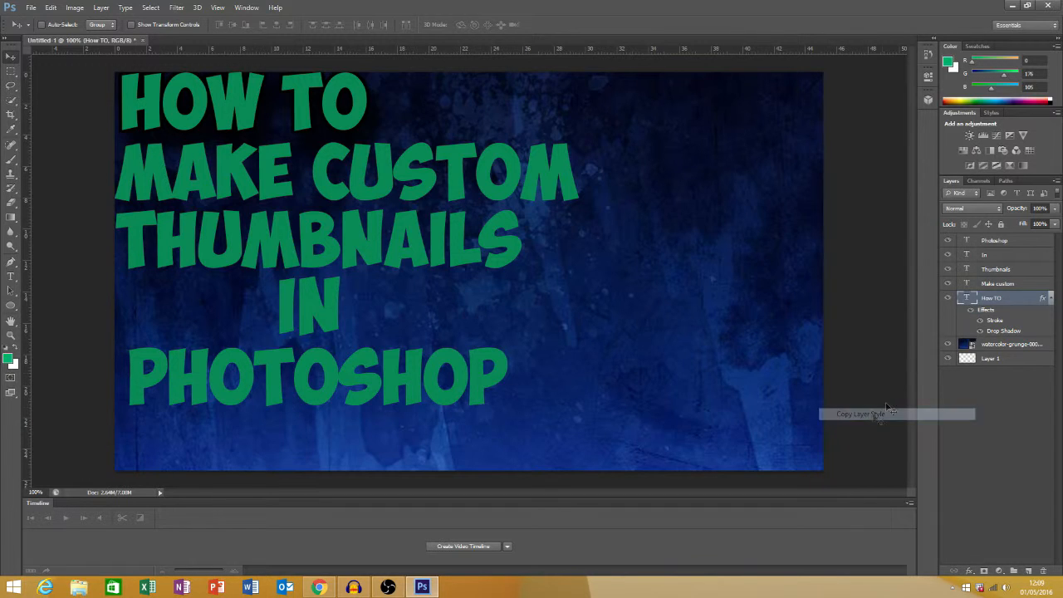
{"action": "left_click", "coordinate": [979, 284]}
{"action": "right_click", "coordinate": [980, 284]}
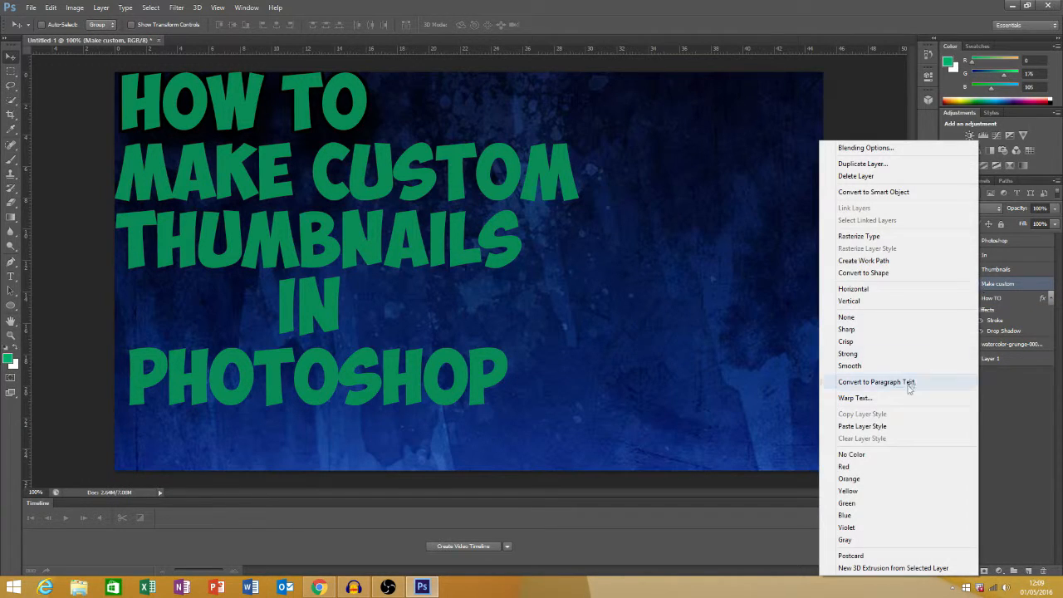
{"action": "left_click", "coordinate": [864, 426]}
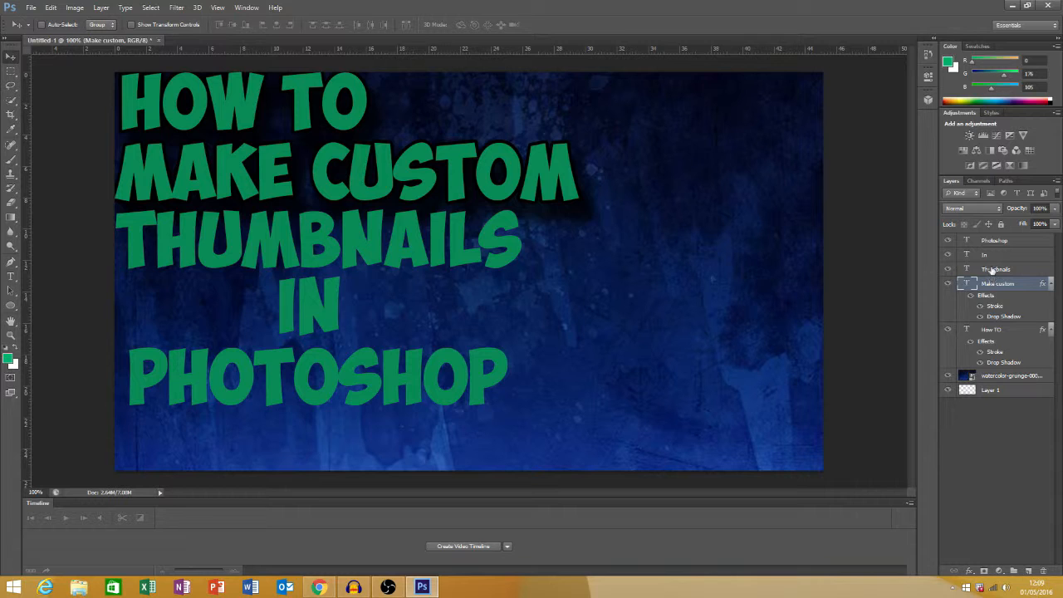
Paste the copied layer style onto the "Thumbnails" and "In" text layers
{"action": "left_click", "coordinate": [993, 269]}
{"action": "right_click", "coordinate": [992, 270]}
{"action": "left_click", "coordinate": [872, 427]}
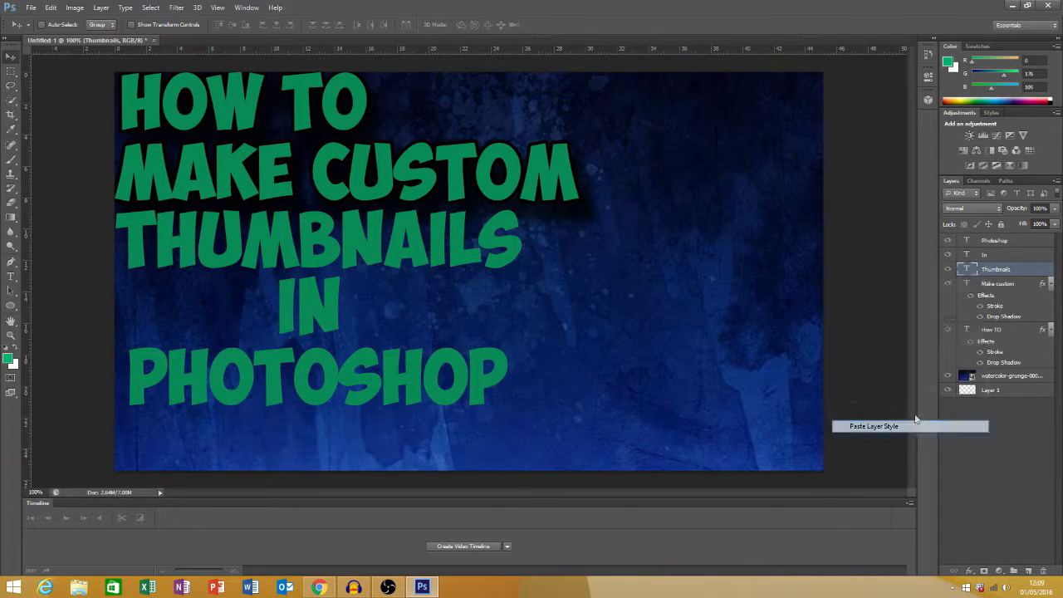
{"action": "left_click", "coordinate": [984, 257]}
{"action": "right_click", "coordinate": [984, 257]}
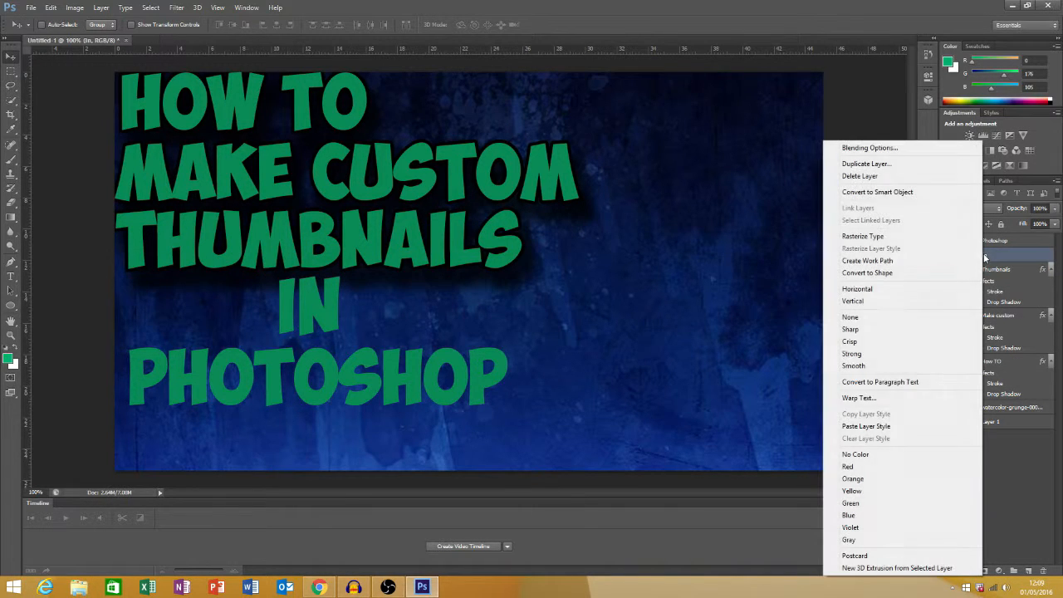
{"action": "left_click", "coordinate": [866, 426]}
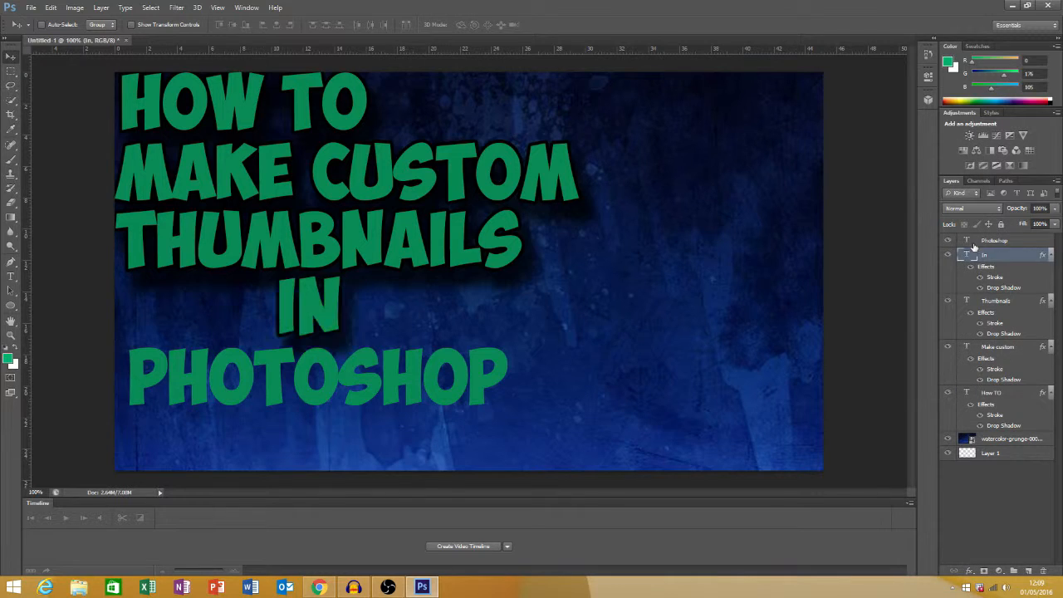
Paste the copied stroke and drop shadow layer style onto the "Photoshop" text layer
{"action": "left_click", "coordinate": [974, 243]}
{"action": "right_click", "coordinate": [974, 246]}
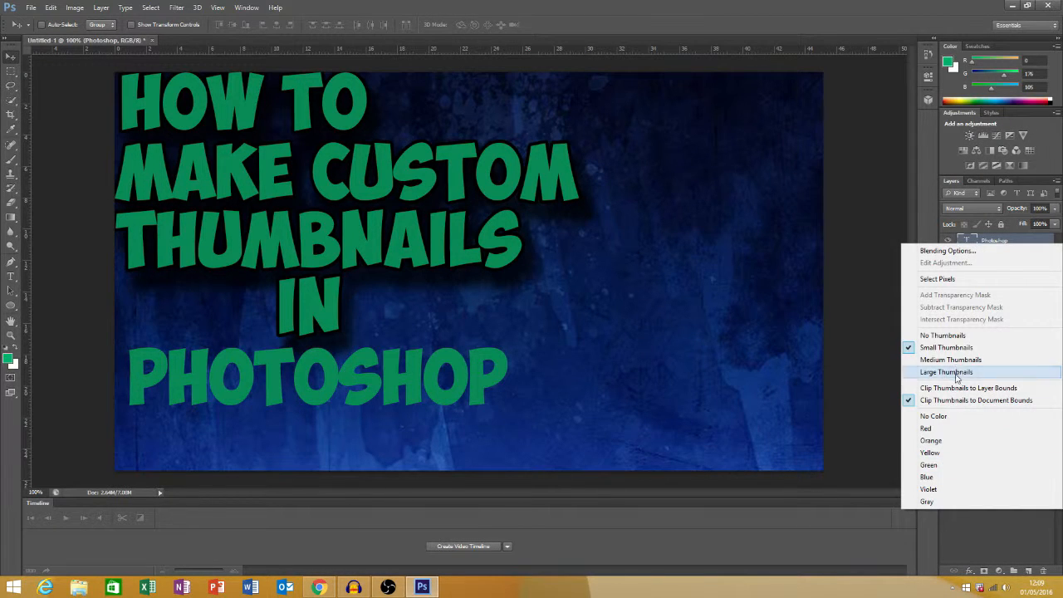
{"action": "right_click", "coordinate": [982, 245]}
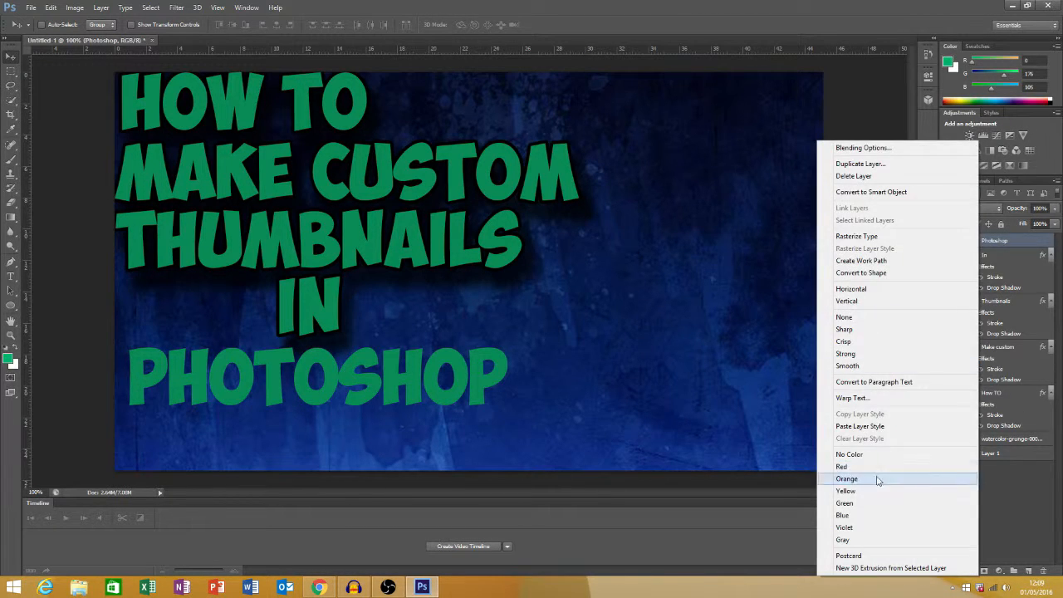
{"action": "left_click", "coordinate": [877, 427]}
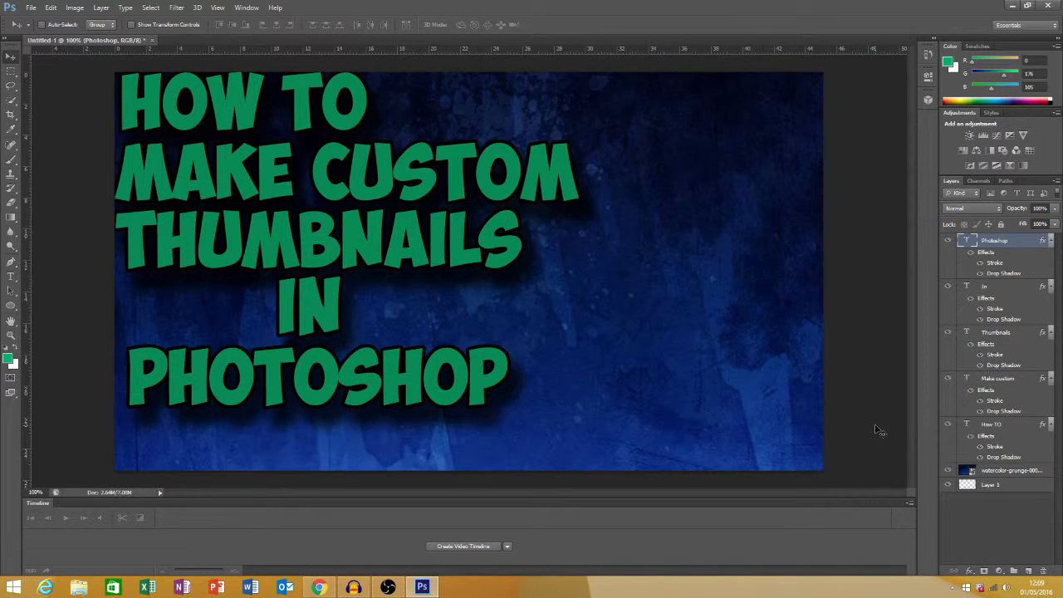
Switch to Chrome and save the paint-splattered Ps logo from the "photoshop logo png" image results to the Desktop as logo-photoshop PNG
{"action": "left_click", "coordinate": [324, 588]}
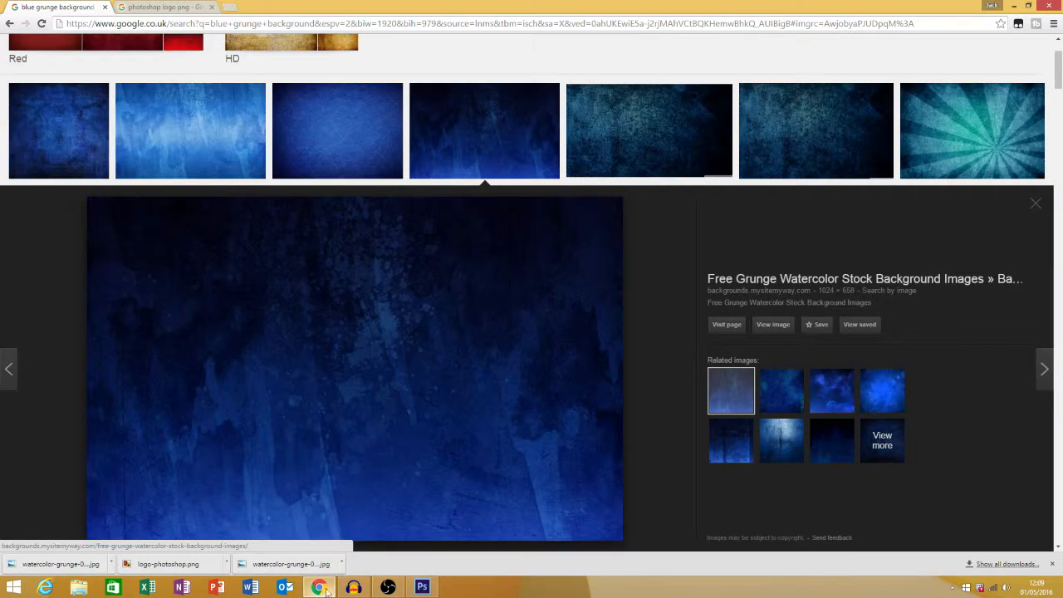
{"action": "left_click", "coordinate": [142, 7]}
{"action": "scroll", "coordinate": [214, 199], "scroll_direction": "up", "scroll_amount": 2}
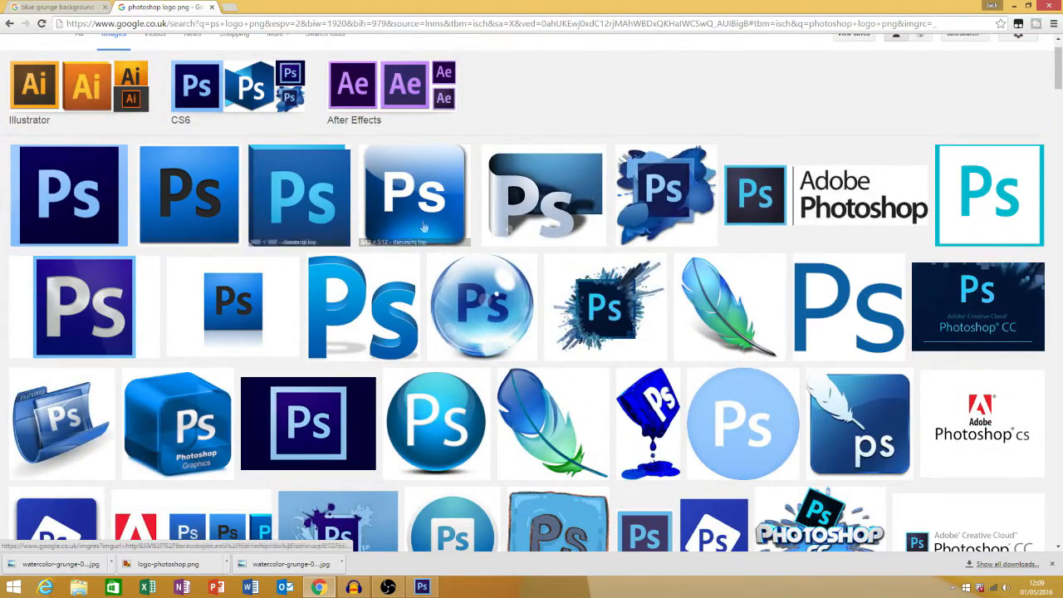
{"action": "scroll", "coordinate": [571, 250], "scroll_direction": "up", "scroll_amount": 1}
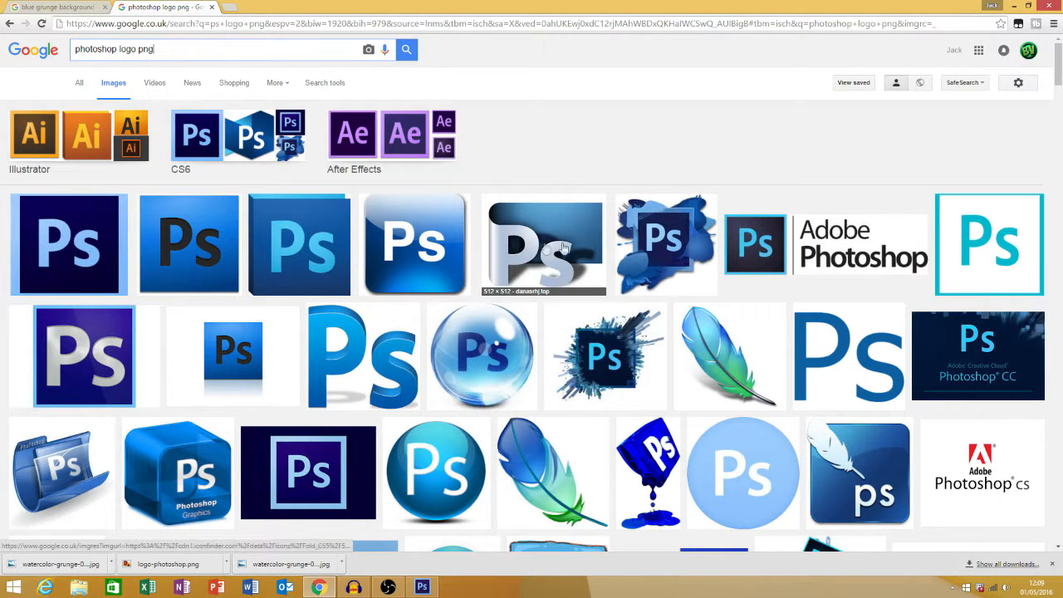
{"action": "left_click", "coordinate": [660, 242]}
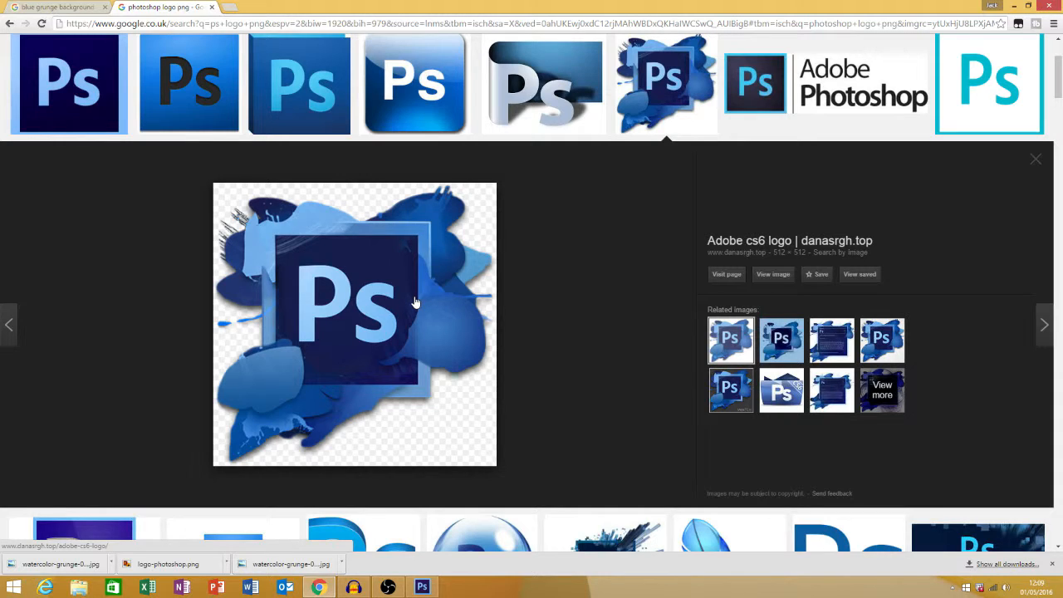
{"action": "right_click", "coordinate": [415, 302]}
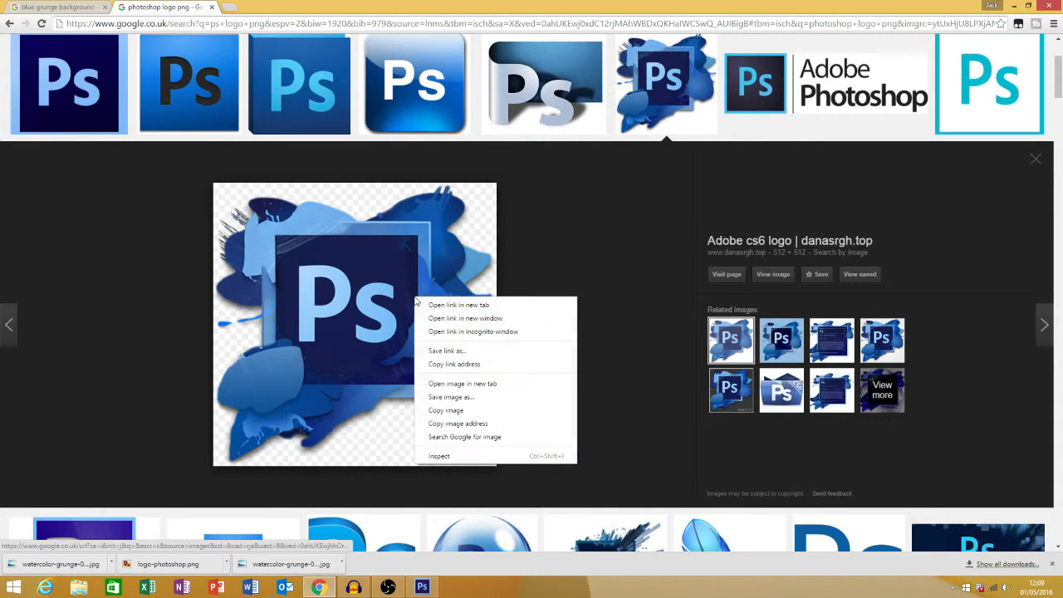
{"action": "left_click", "coordinate": [454, 397]}
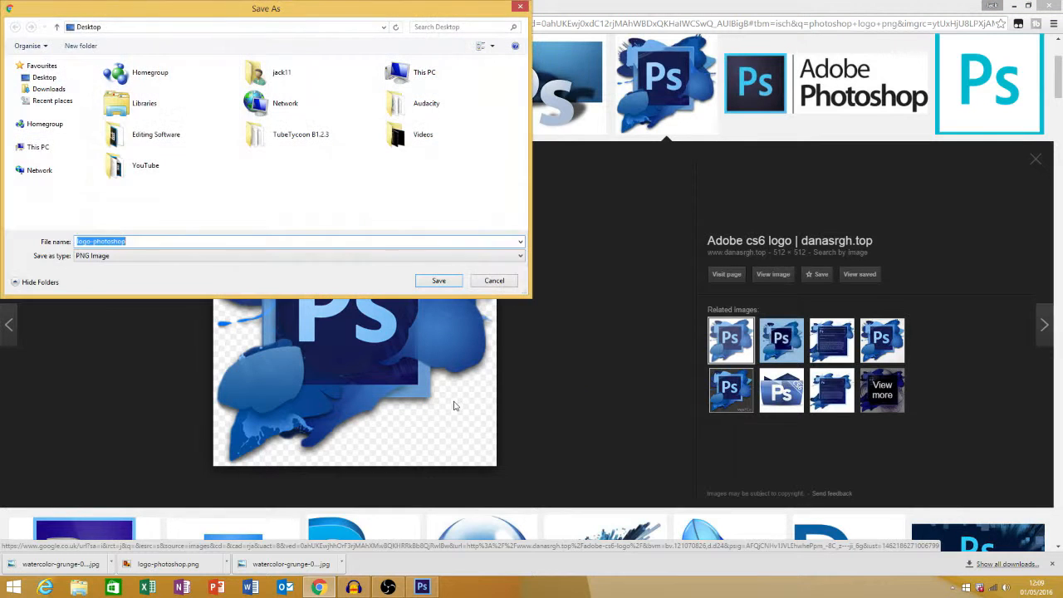
{"action": "left_click", "coordinate": [44, 78]}
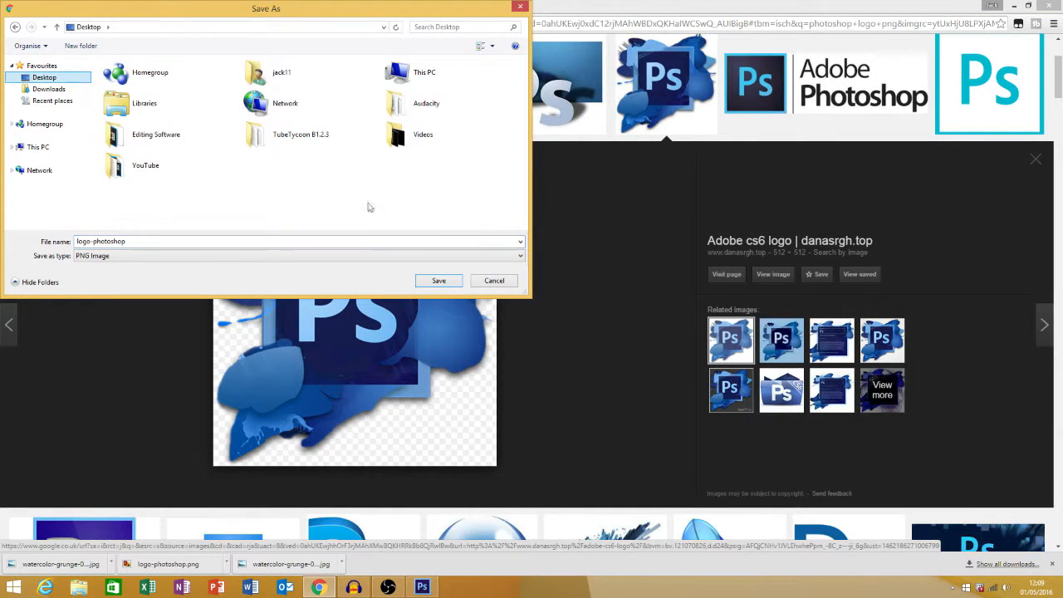
{"action": "left_click", "coordinate": [435, 283]}
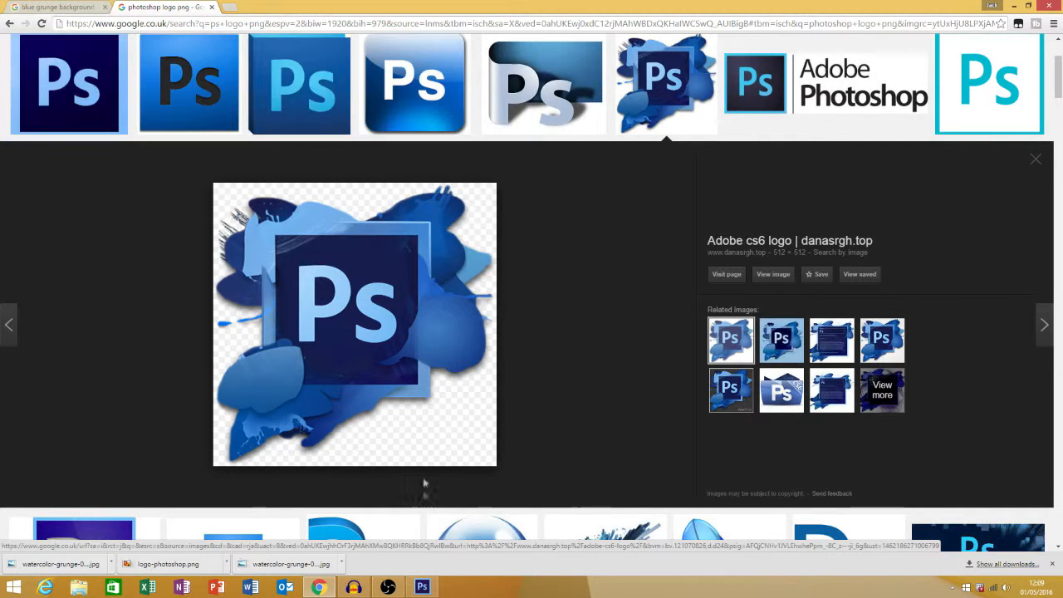
Switch back to Photoshop and place the logo-photoshop image from the Desktop on a new layer above the text
{"action": "left_click", "coordinate": [422, 587]}
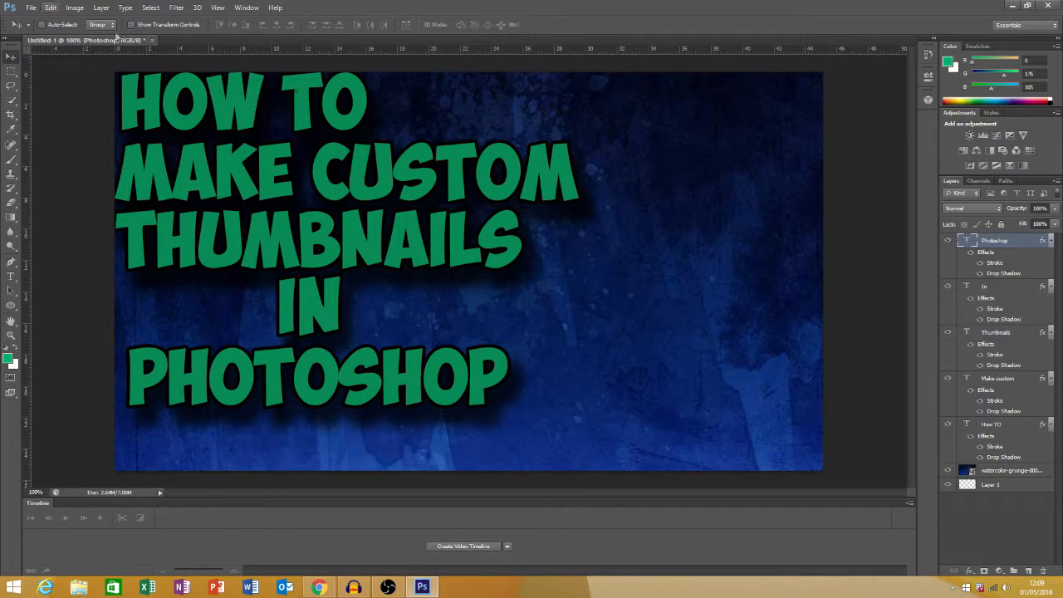
{"action": "left_click", "coordinate": [1027, 571]}
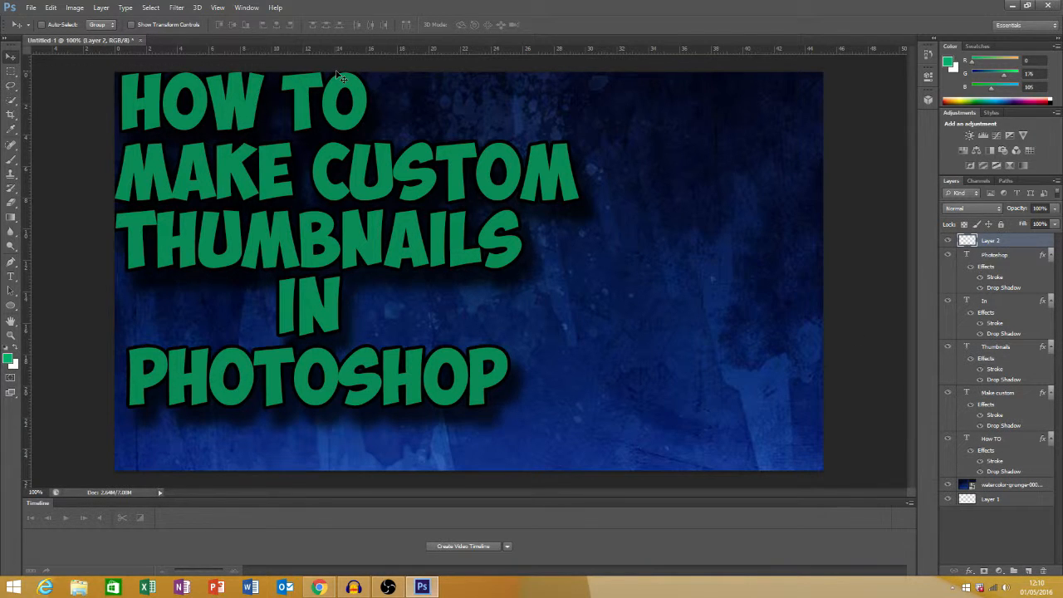
{"action": "left_click", "coordinate": [31, 7]}
{"action": "mouse_move", "coordinate": [50, 7]}
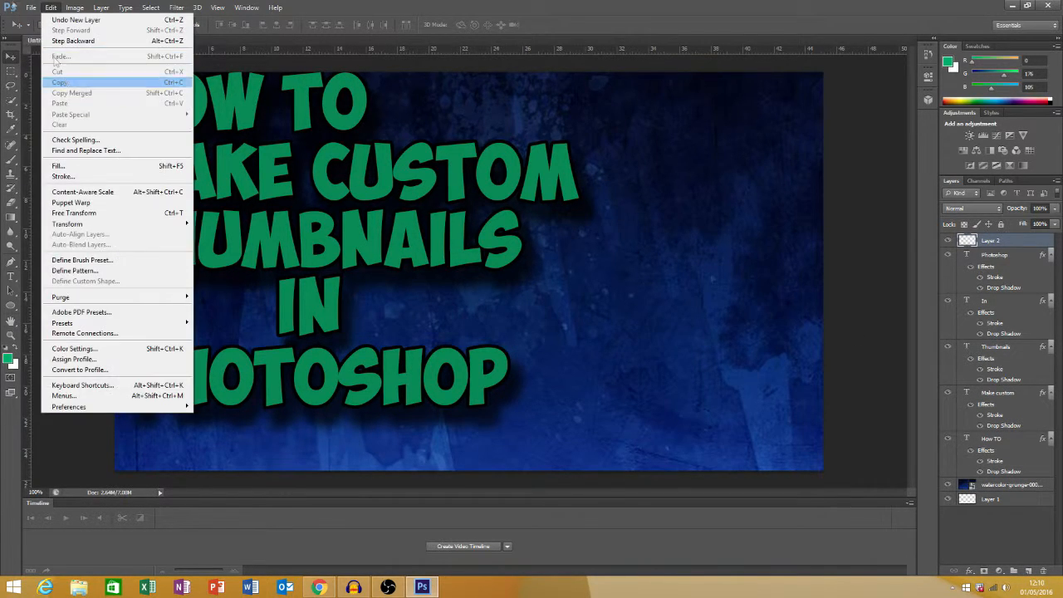
{"action": "left_click", "coordinate": [41, 186]}
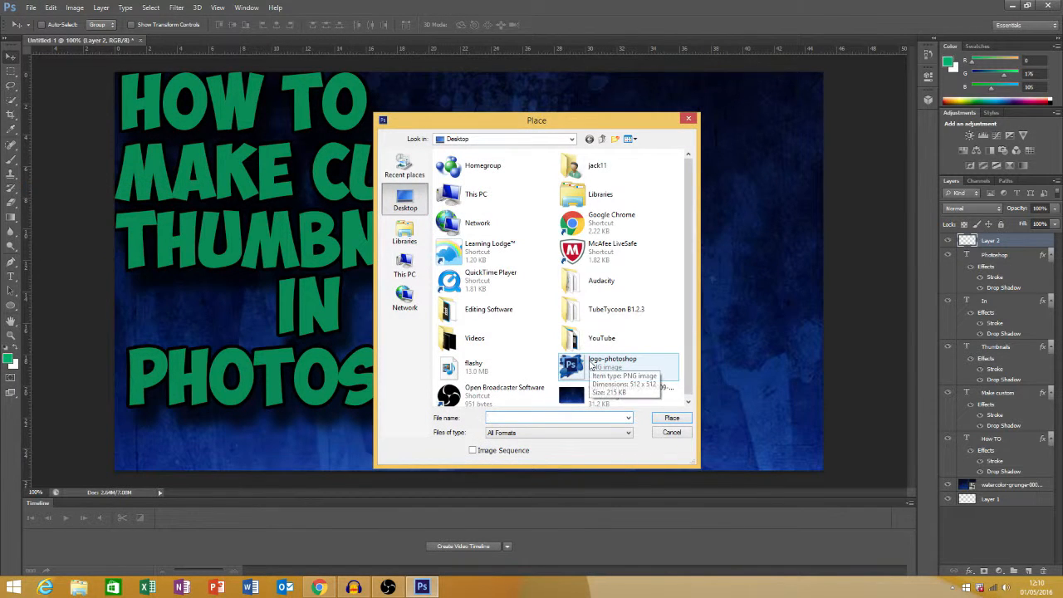
{"action": "left_click", "coordinate": [591, 364]}
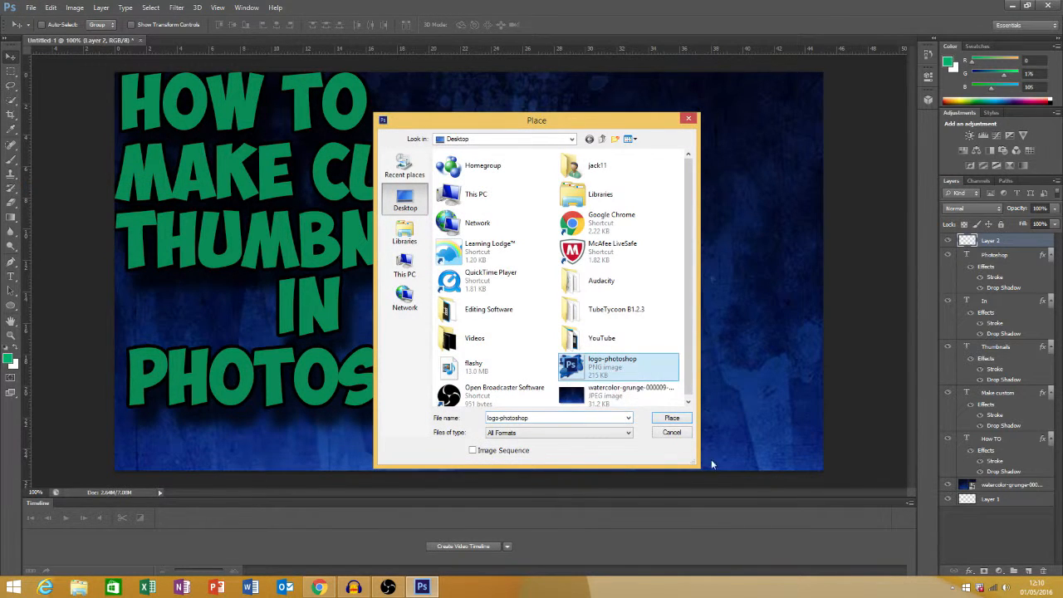
{"action": "left_click", "coordinate": [672, 418]}
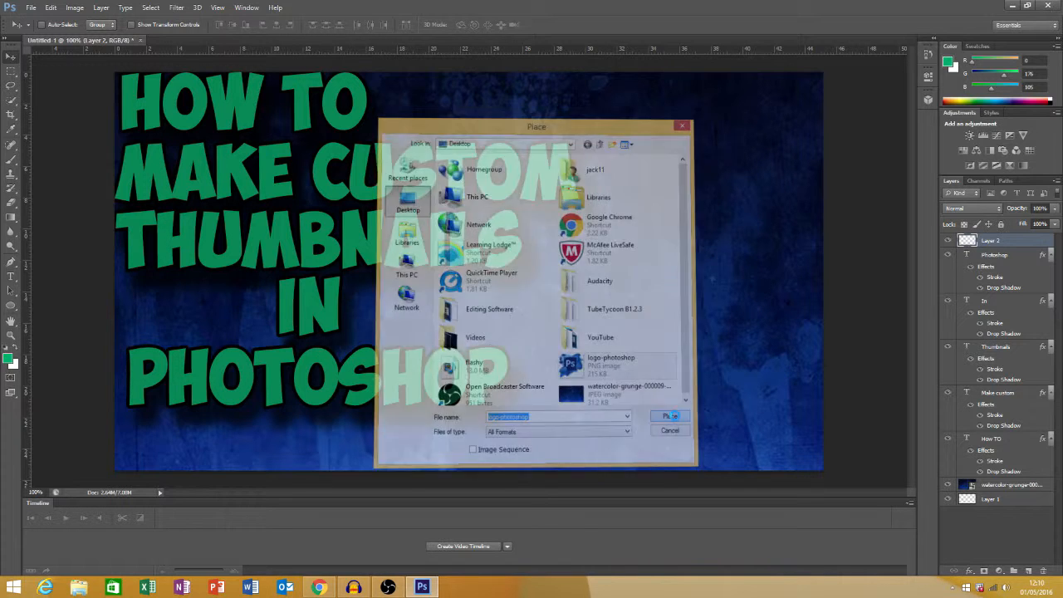
Position the logo on the right of the canvas rotated -15°, and move its layer beneath all text layers, directly above the background image
{"action": "left_click_drag", "start_coordinate": [514, 227], "coordinate": [671, 230]}
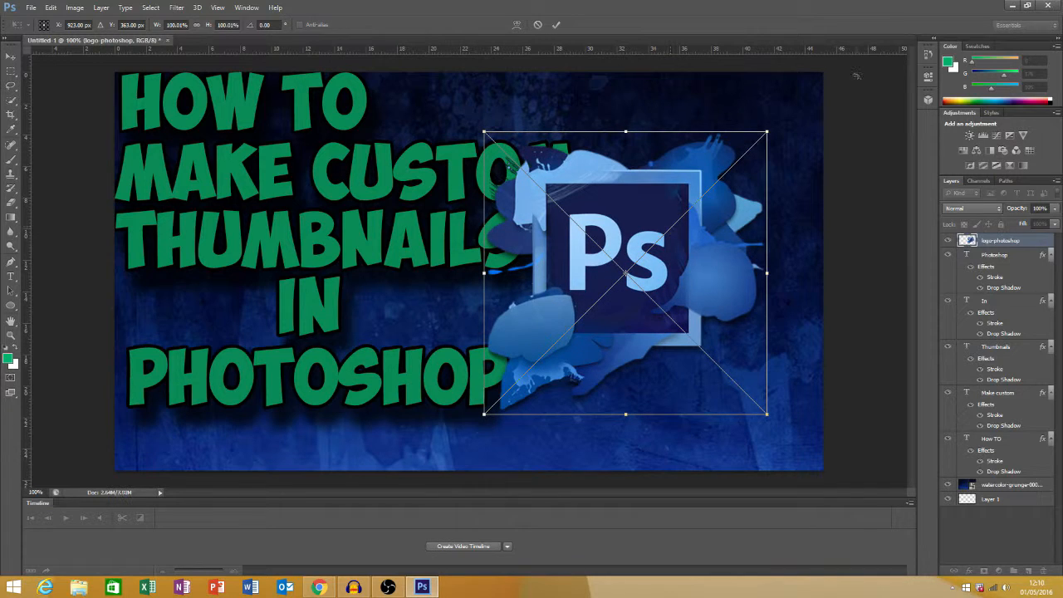
{"action": "left_click_drag", "start_coordinate": [778, 123], "coordinate": [735, 88]}
{"action": "left_click_drag", "start_coordinate": [632, 249], "coordinate": [664, 258]}
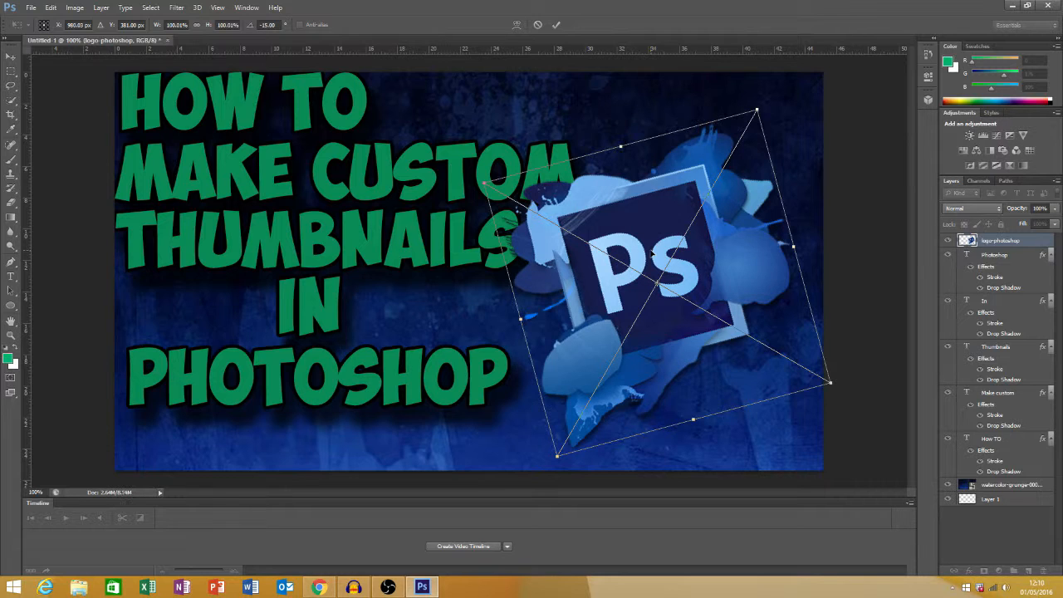
{"action": "left_click", "coordinate": [558, 23]}
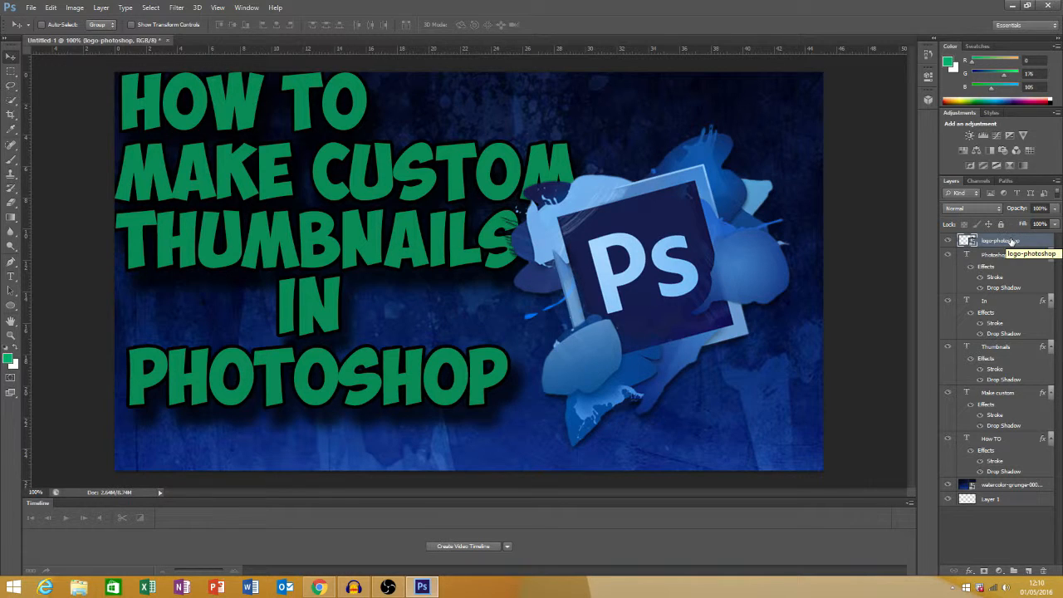
{"action": "left_click_drag", "start_coordinate": [1012, 241], "coordinate": [1000, 478]}
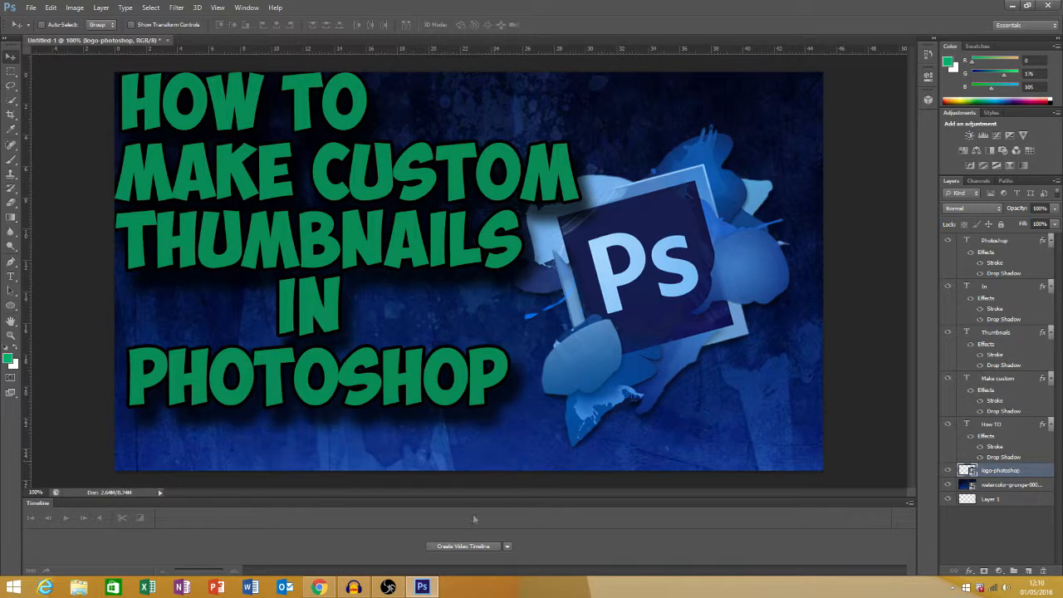
Switch to Chrome and change the image search to "photoshop logo", without "png"
{"action": "left_click", "coordinate": [318, 587]}
{"action": "scroll", "coordinate": [175, 255], "scroll_direction": "up", "scroll_amount": 2}
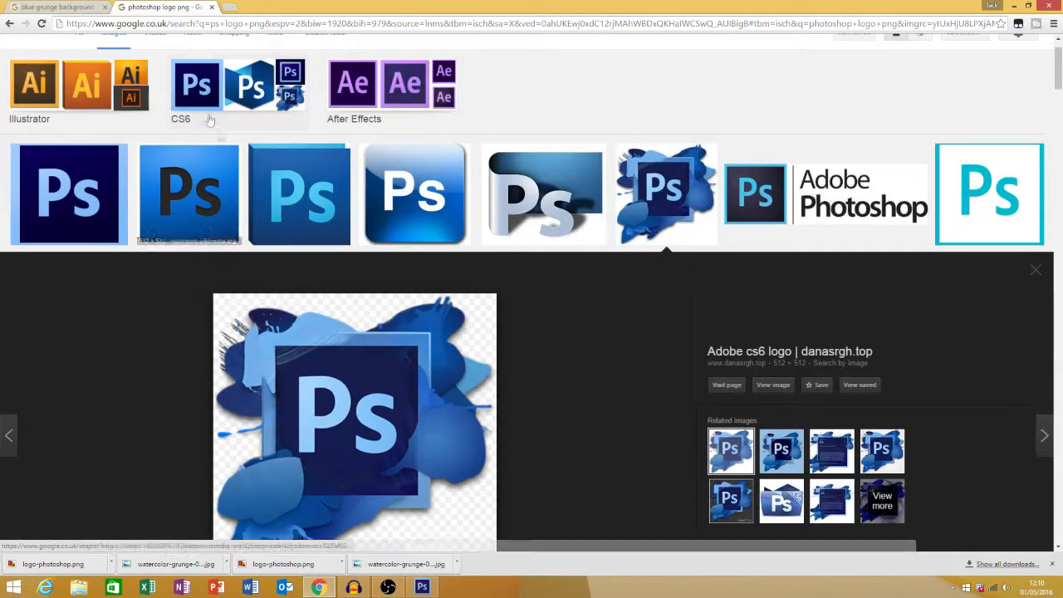
{"action": "scroll", "coordinate": [219, 135], "scroll_direction": "up", "scroll_amount": 3}
{"action": "left_click", "coordinate": [158, 49]}
{"action": "key", "text": "BackSpace"}
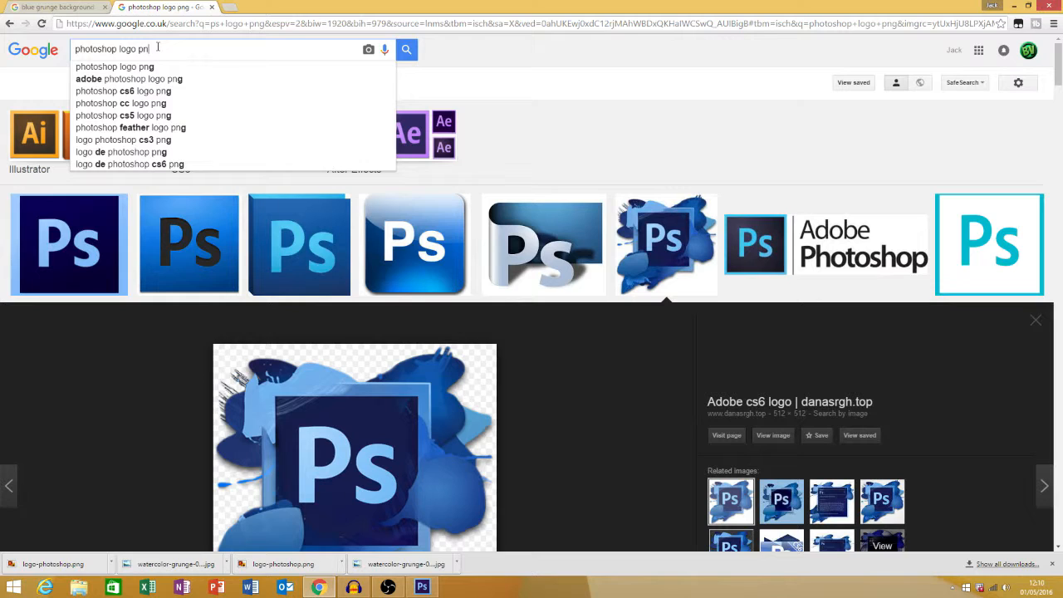
{"action": "key", "text": "BackSpace"}
{"action": "key", "text": "BackSpace"}
{"action": "key", "text": "BackSpace"}
{"action": "key", "text": "Return"}
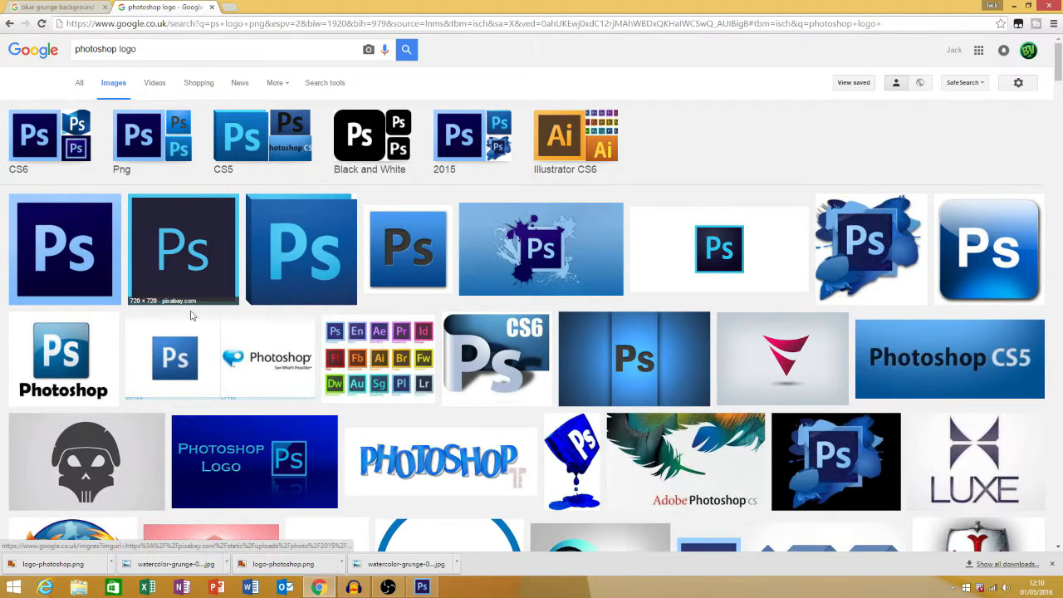
Save the white-background Ps logo with the word Photoshop to the Desktop as the JPEG "photoshop picture logo1"
{"action": "left_click", "coordinate": [64, 357]}
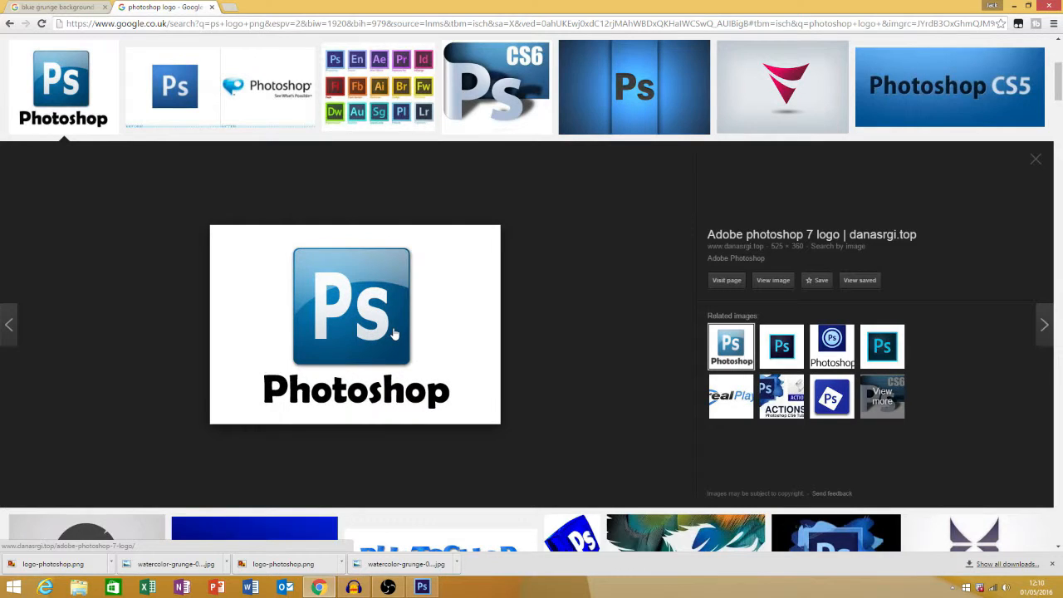
{"action": "right_click", "coordinate": [394, 333]}
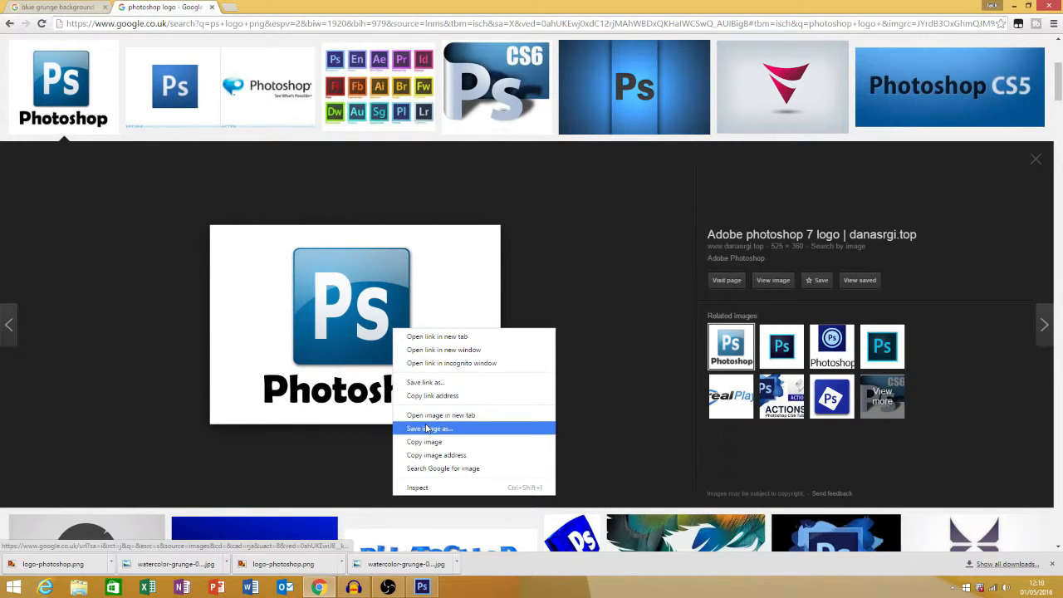
{"action": "left_click", "coordinate": [448, 427]}
{"action": "left_click", "coordinate": [444, 283]}
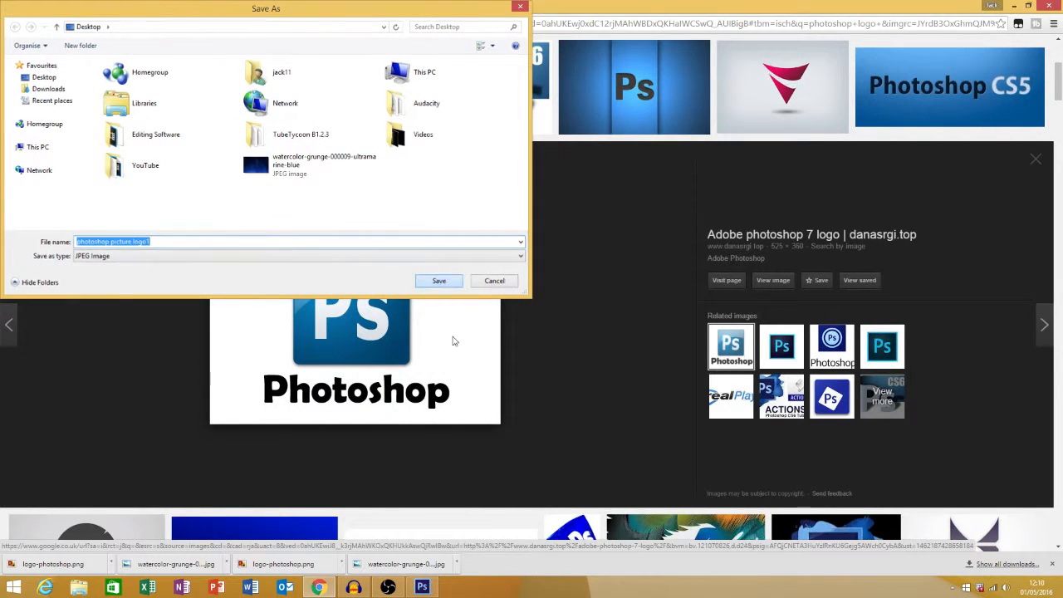
Switch back to Photoshop and place "photoshop picture logo1" on a new topmost layer, slightly up and left of the canvas centre
{"action": "left_click", "coordinate": [421, 587]}
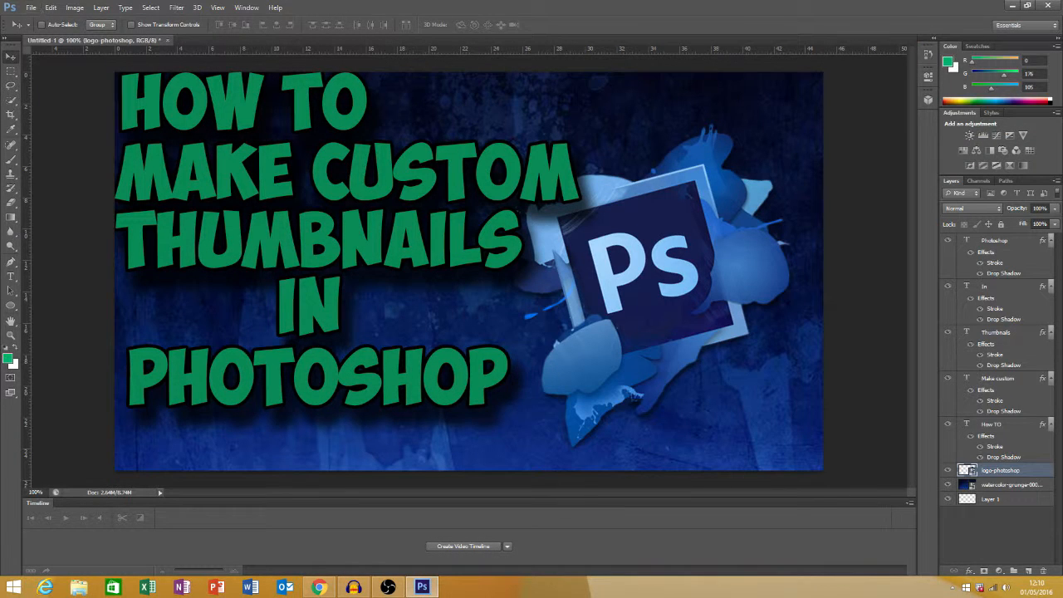
{"action": "left_click", "coordinate": [1028, 572]}
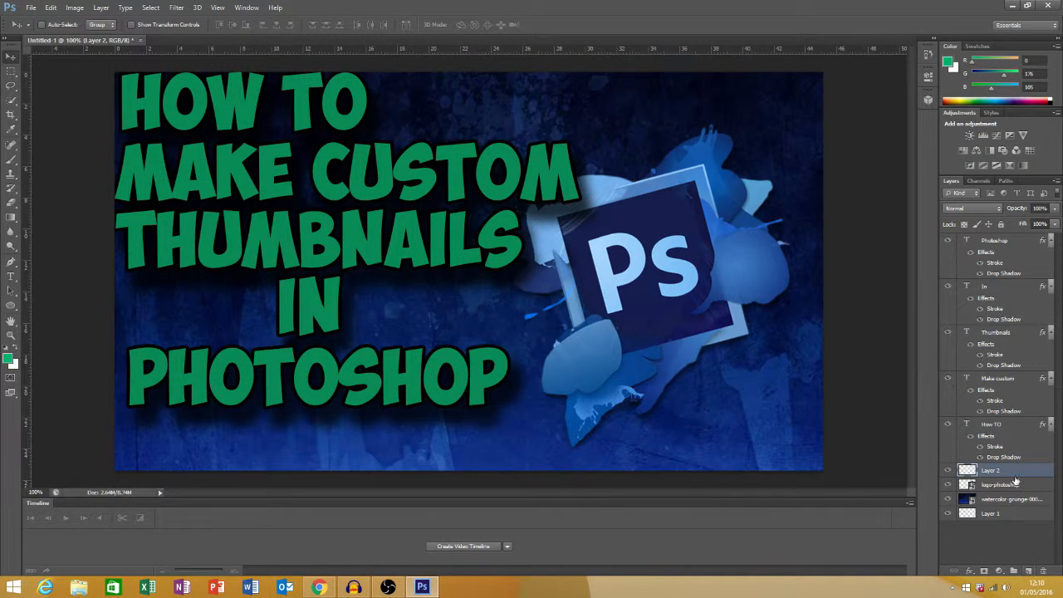
{"action": "left_click_drag", "start_coordinate": [994, 471], "coordinate": [996, 237]}
{"action": "left_click", "coordinate": [48, 8]}
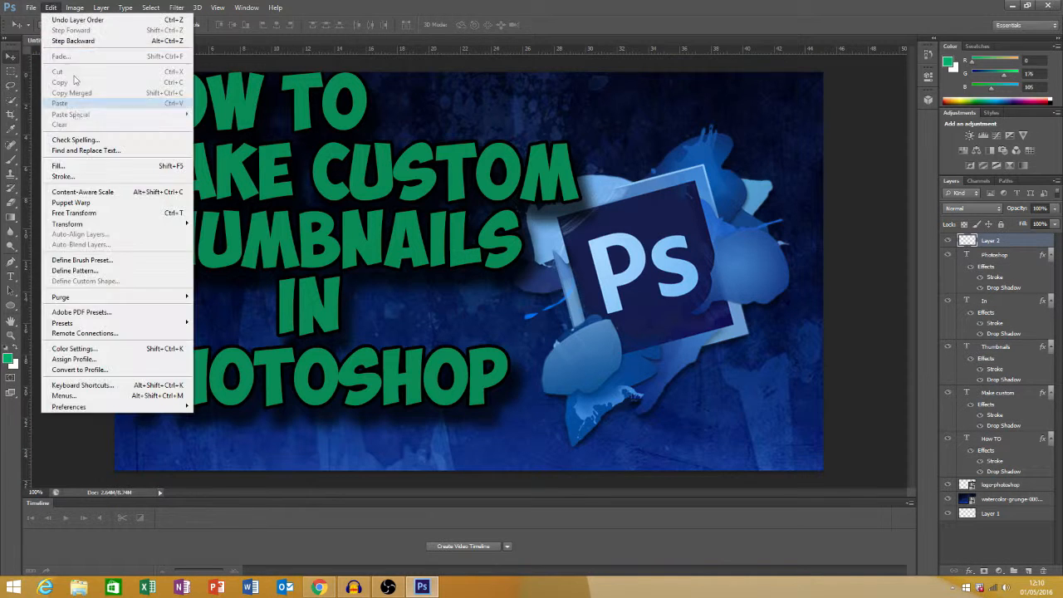
{"action": "mouse_move", "coordinate": [25, 7]}
{"action": "left_click", "coordinate": [58, 188]}
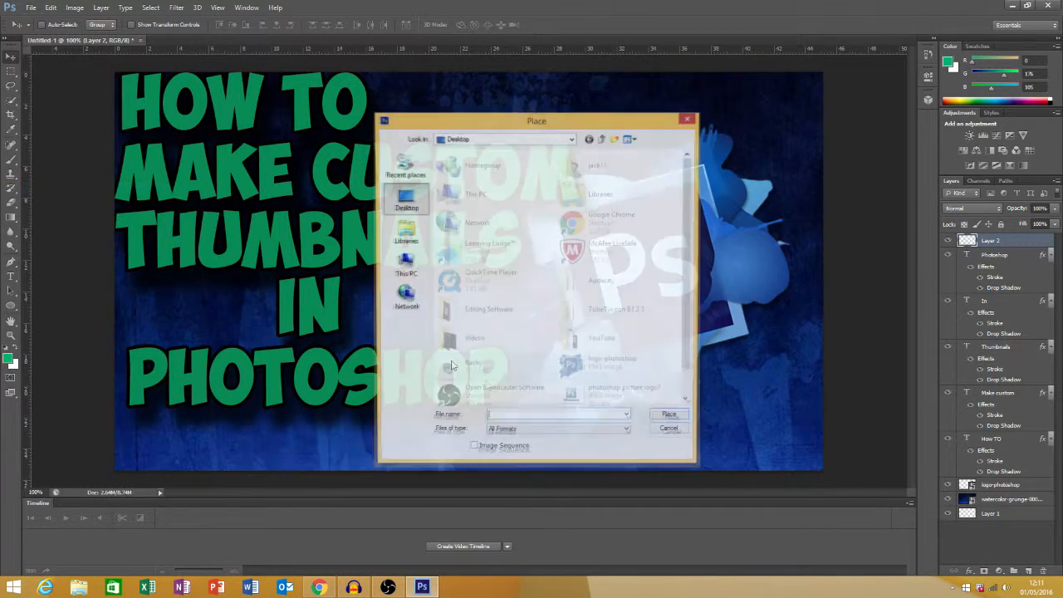
{"action": "left_click", "coordinate": [597, 392]}
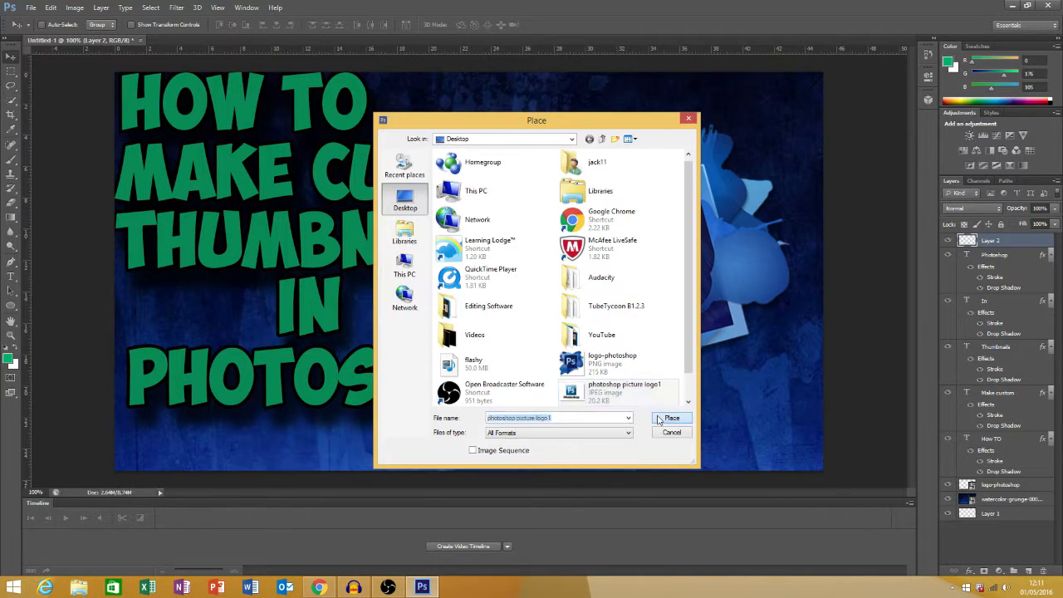
{"action": "left_click", "coordinate": [658, 418]}
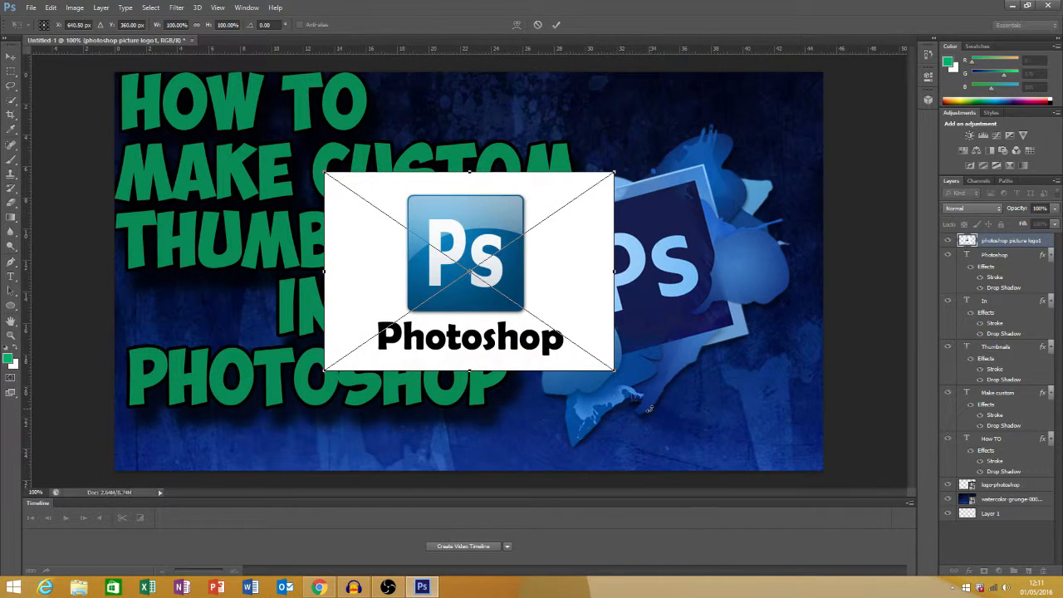
{"action": "left_click_drag", "start_coordinate": [539, 275], "coordinate": [523, 245]}
{"action": "left_click", "coordinate": [556, 25]}
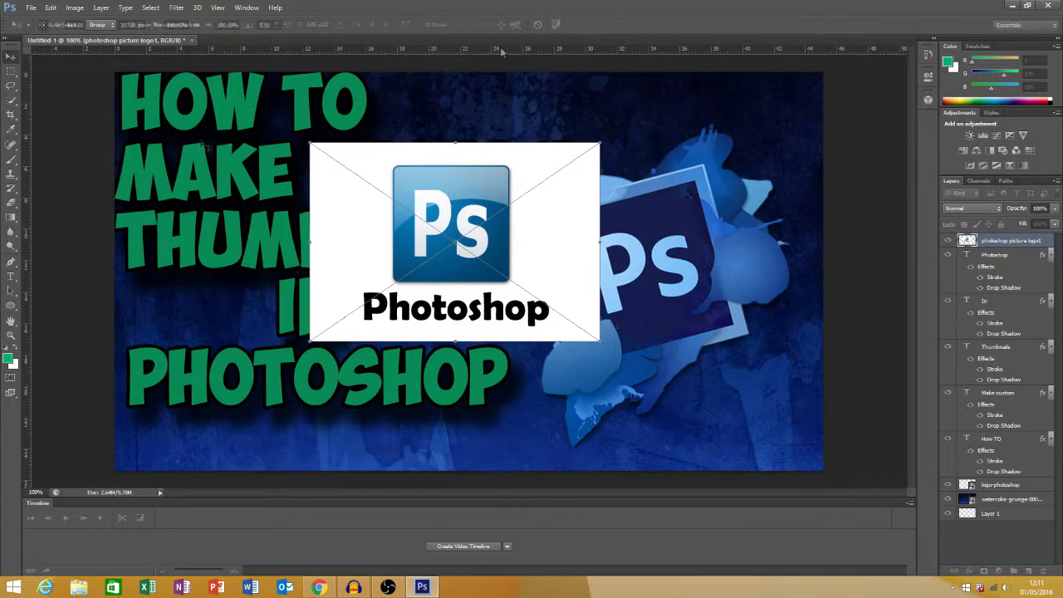
Bring up the eraser tool variants for the white-background logo layer
{"action": "left_click", "coordinate": [11, 202]}
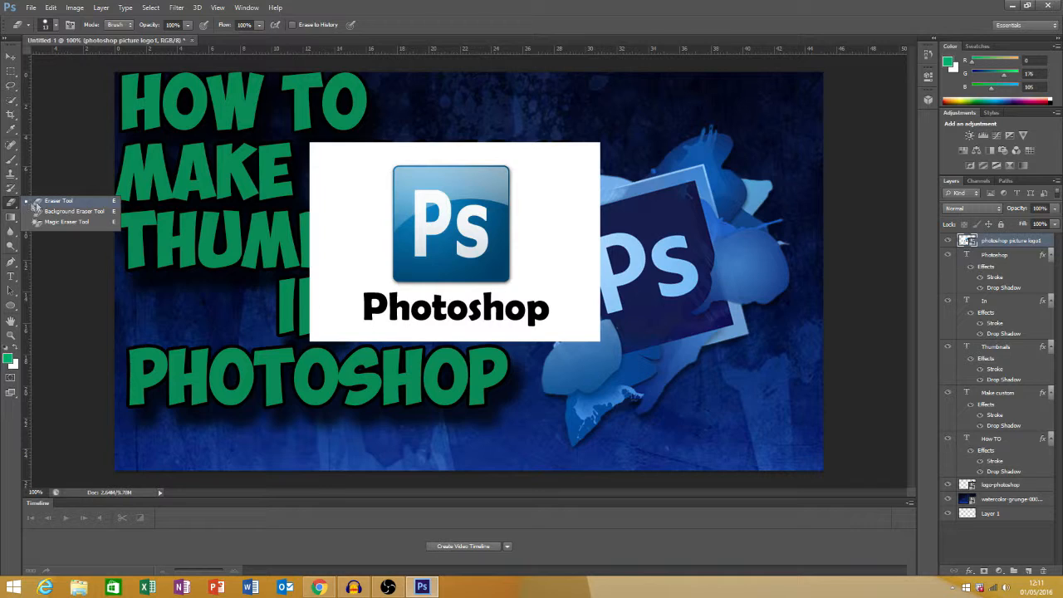